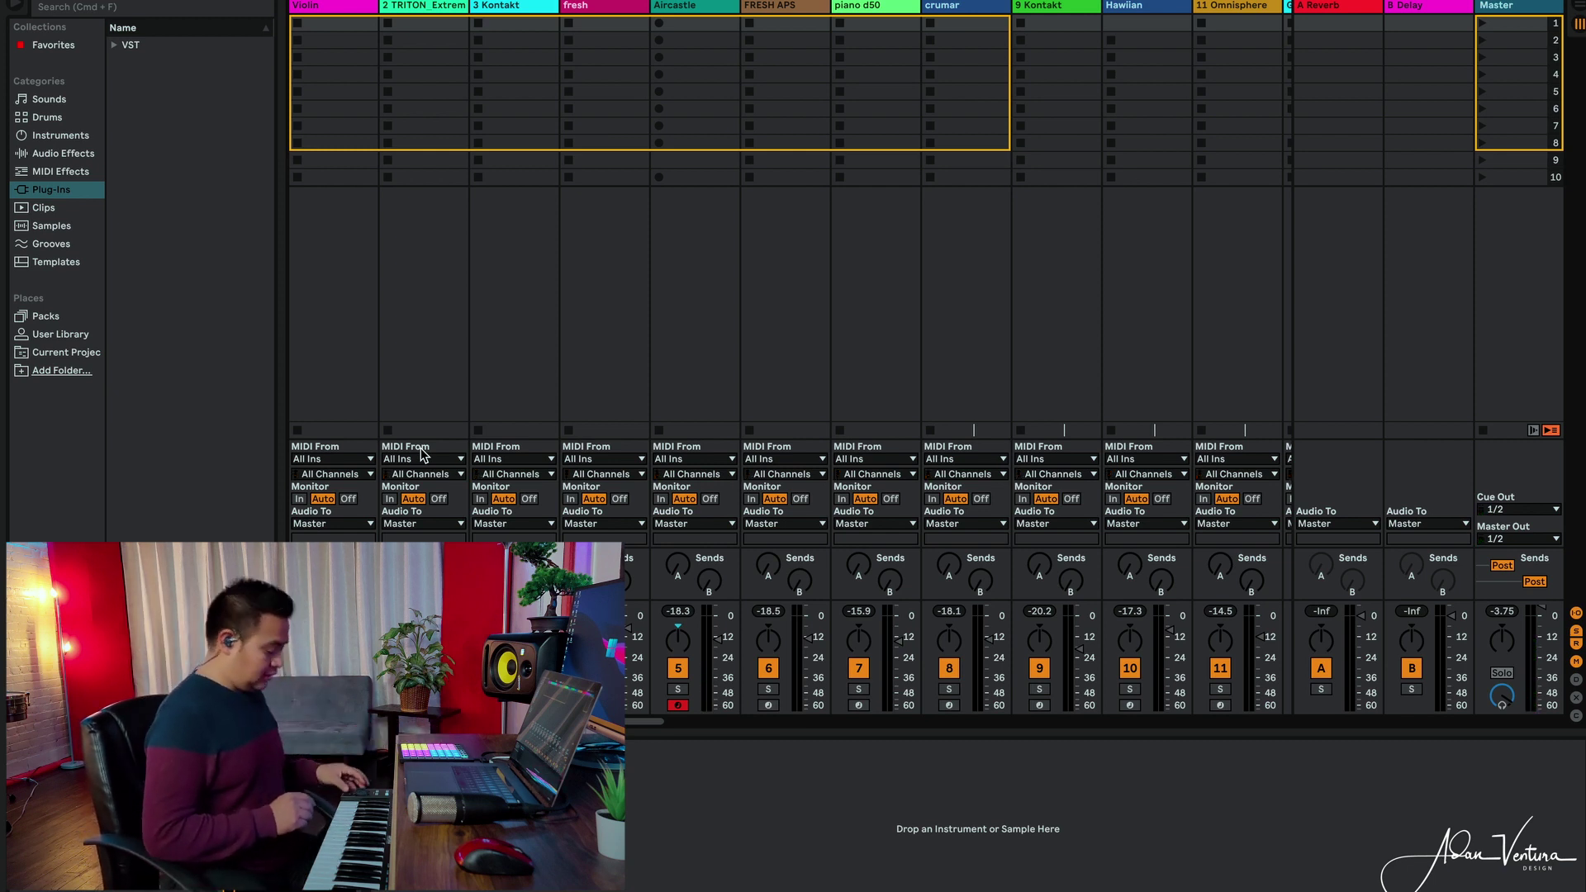
Audition the FRESH APS and crumar tracks by arming each in turn, and select the crumar track.
key(Right)
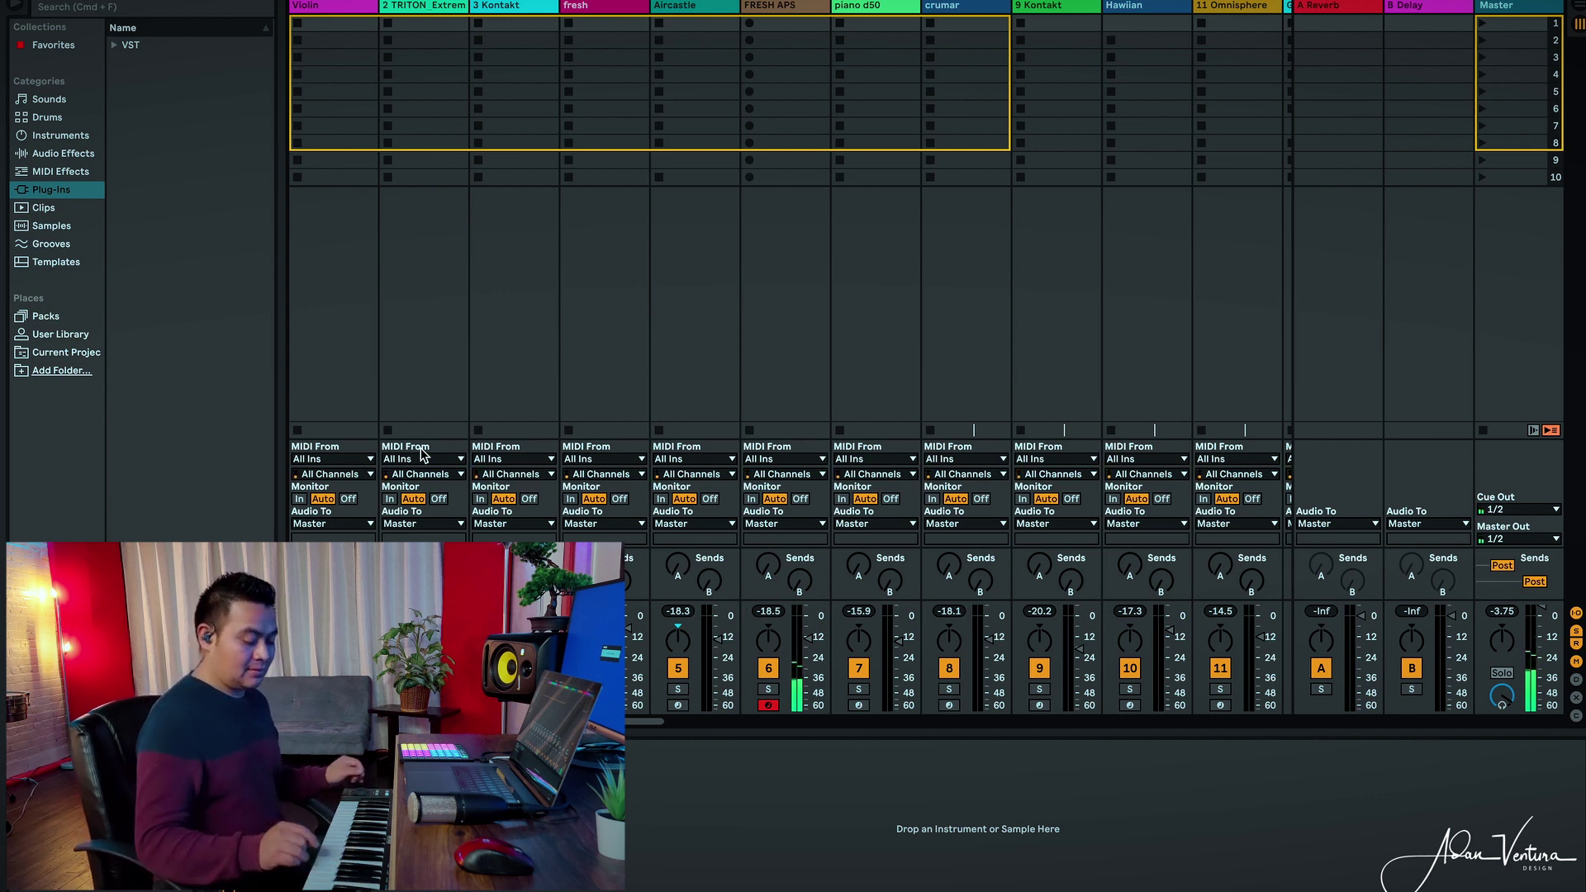
key(Right)
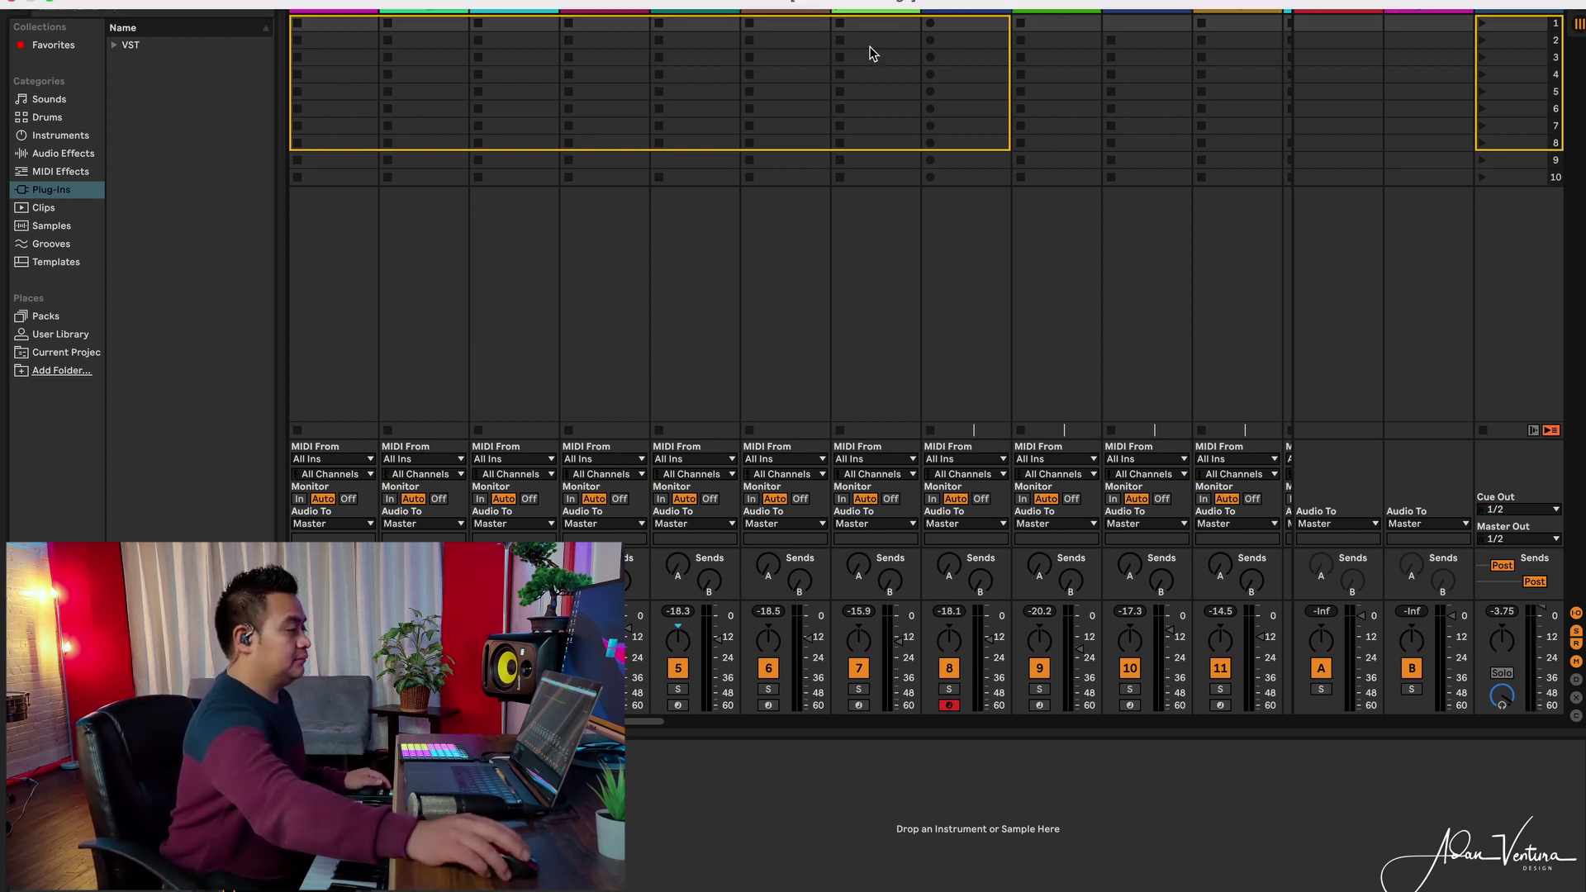
click(950, 24)
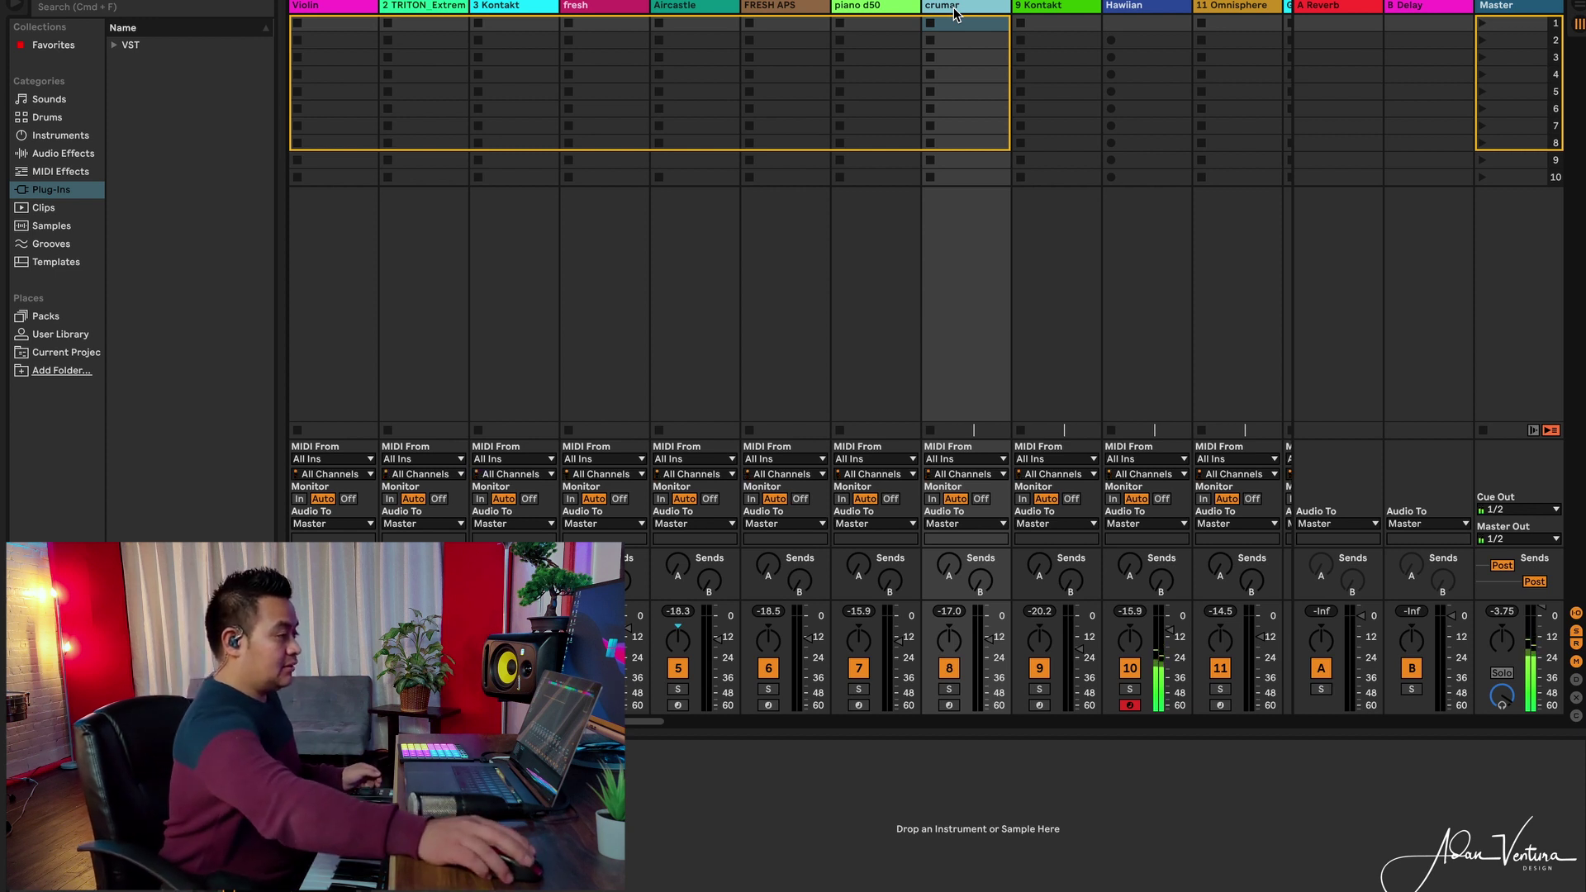
View the Omnisphere patch on track 11, moving its plug-in window aside to show it fully, and close the window.
click(1236, 23)
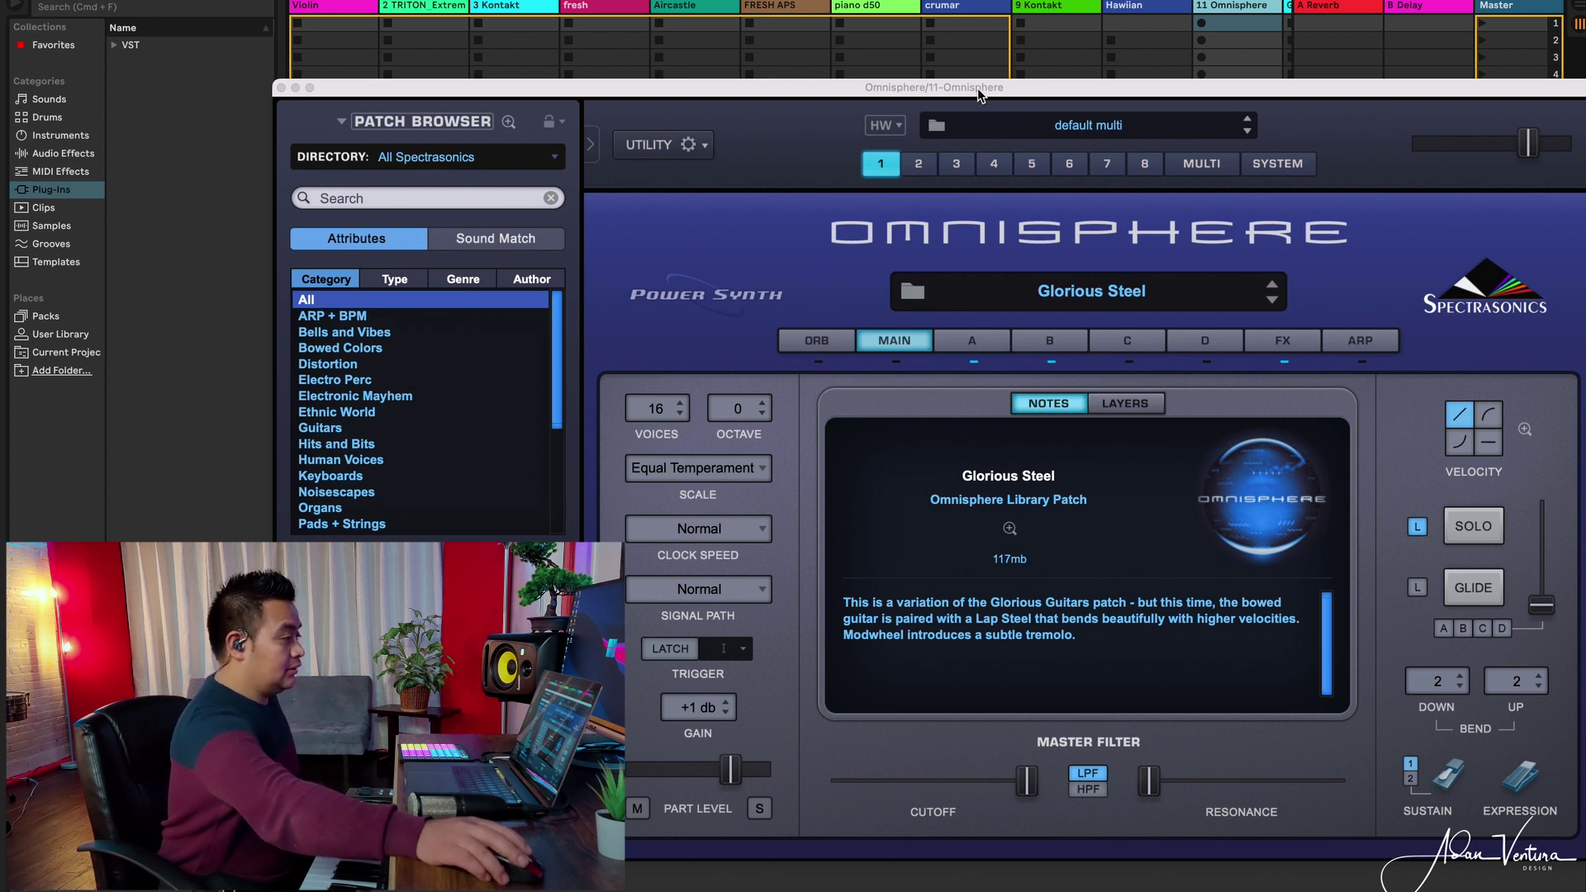
drag(979, 95, 807, 86)
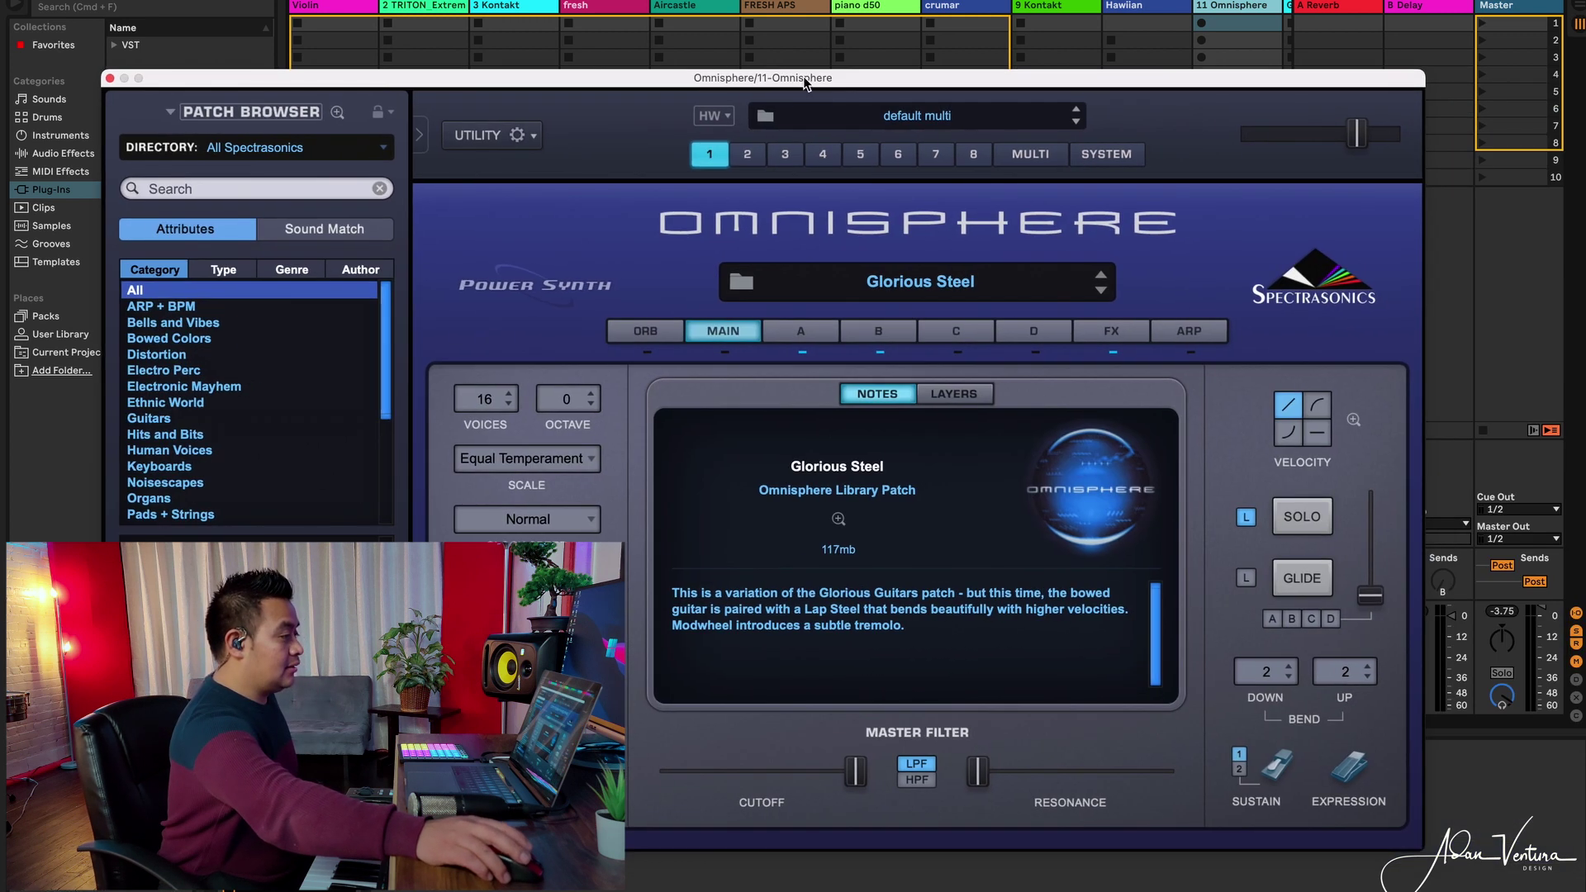
click(110, 78)
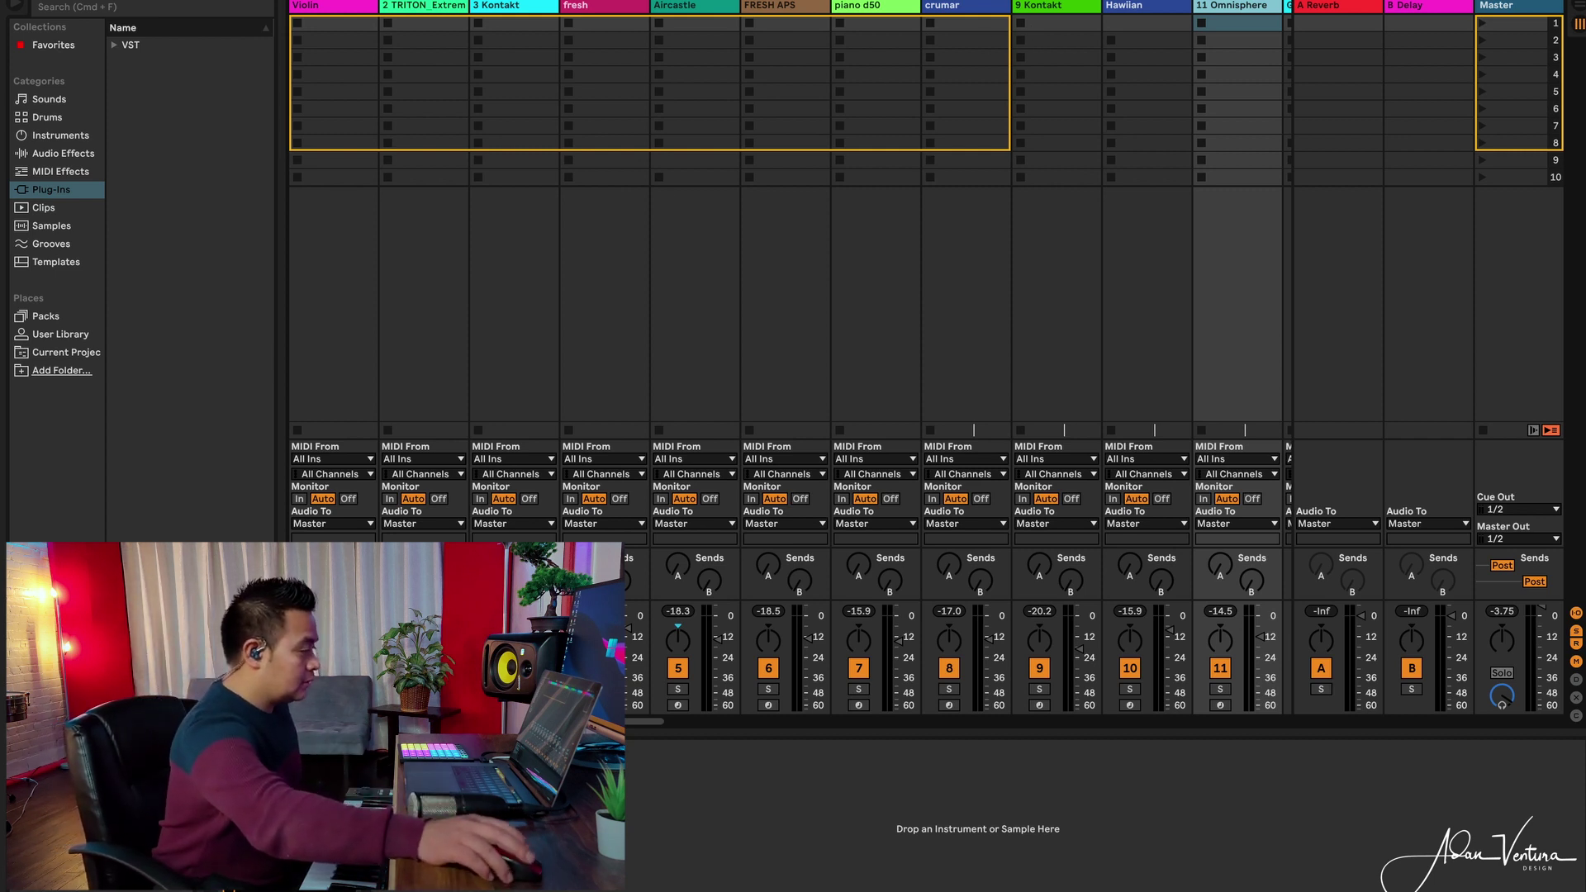
Select the 16 Omnisphere track, view the Omnisphere patch loaded on it, and close the plug-in window.
drag(650, 723, 786, 750)
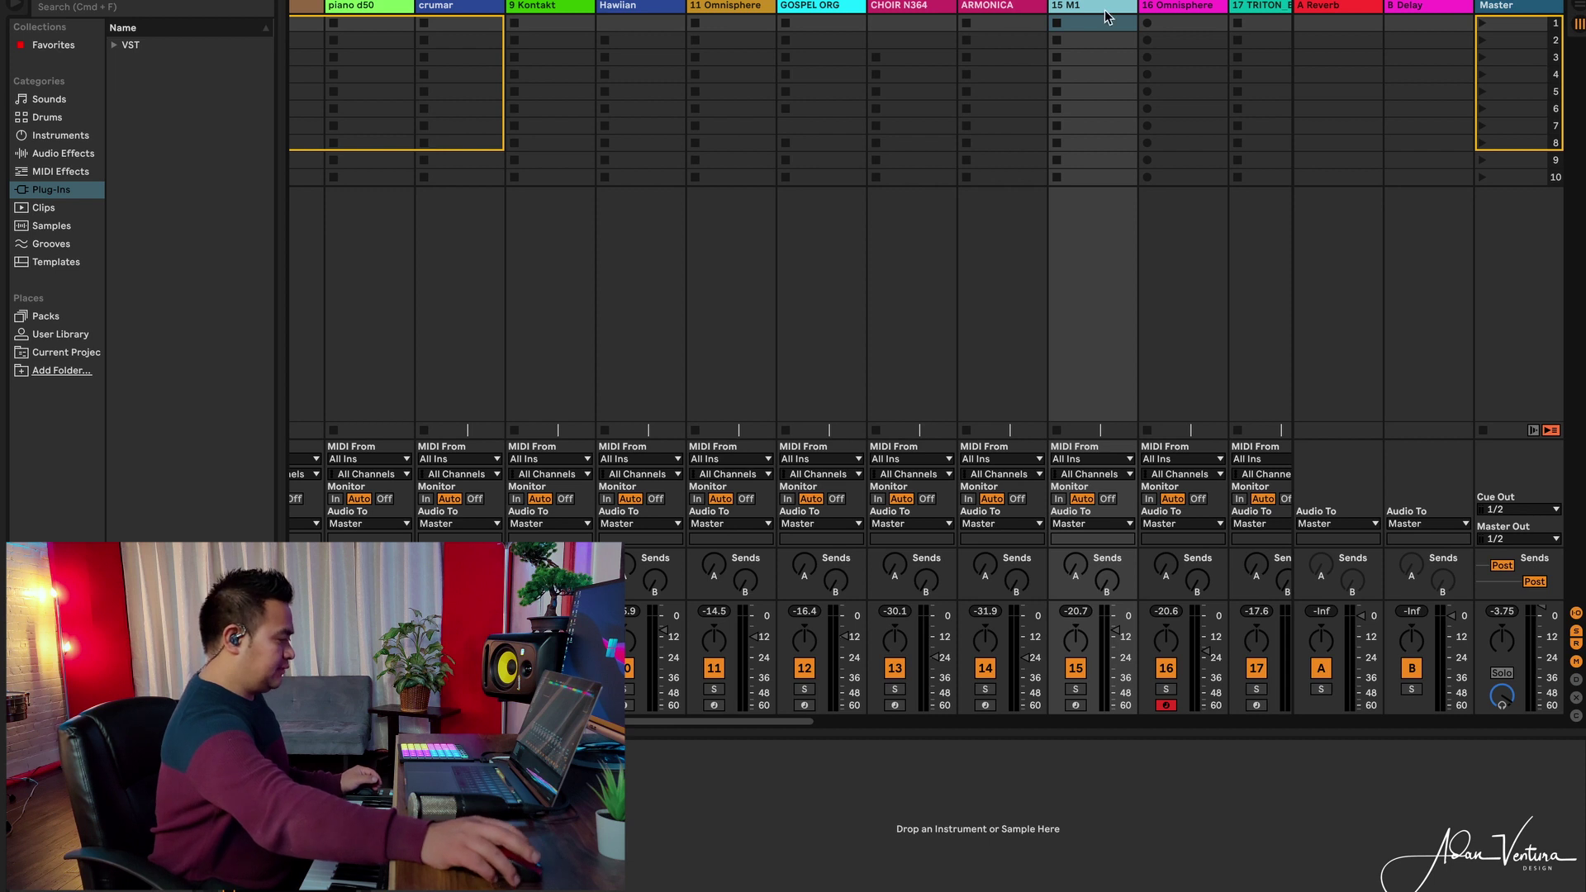
click(1189, 6)
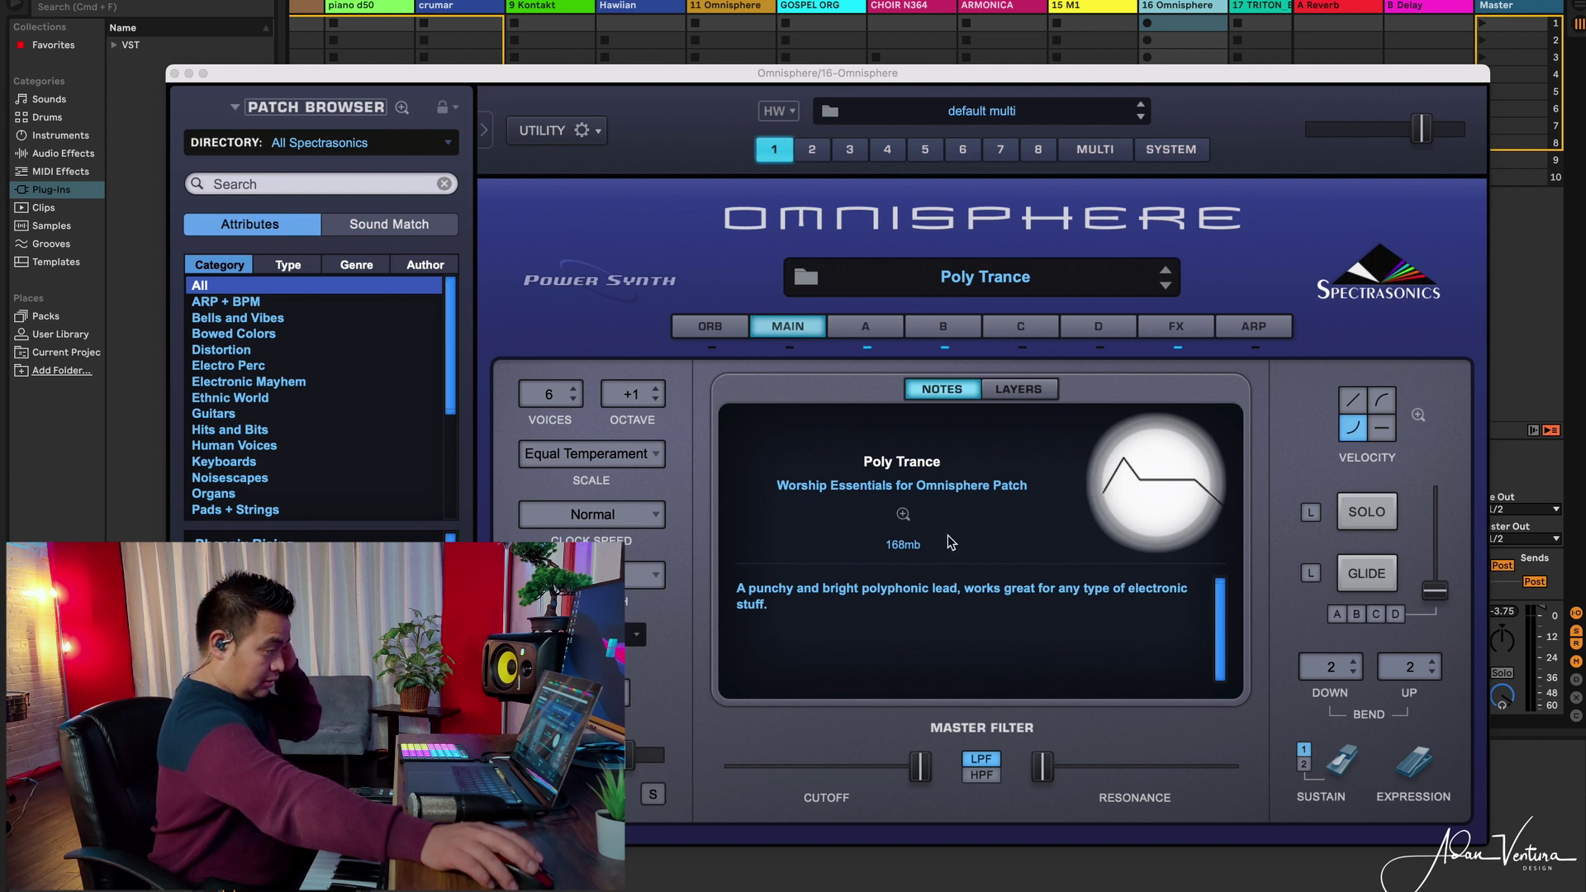
key(super+alt+p)
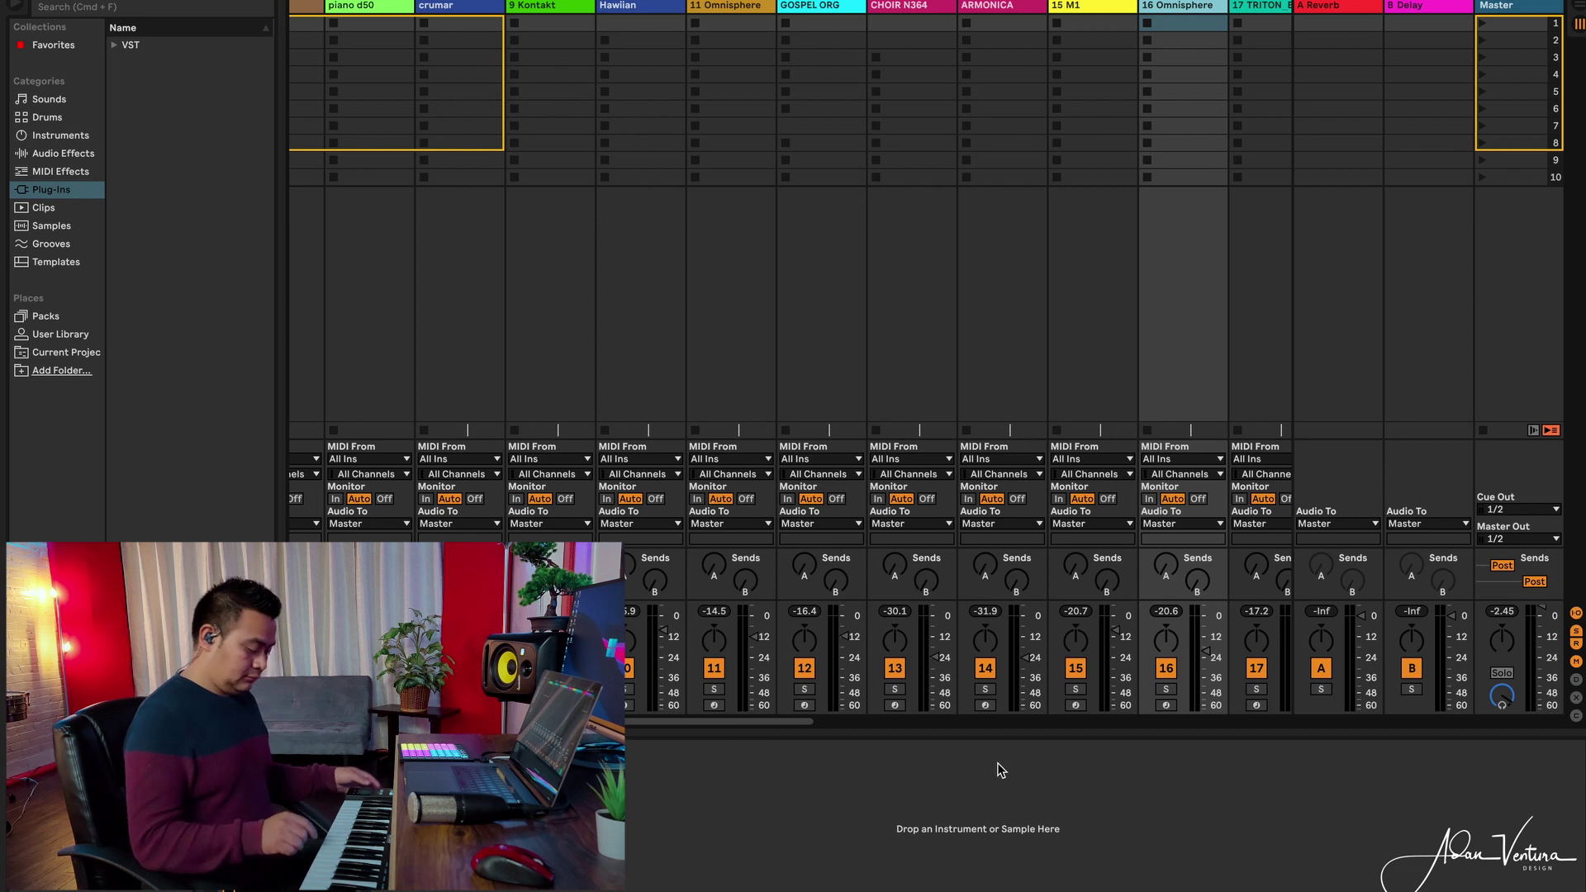
Select the 32 TRITON track, show its plug-in window to view the loaded combi, and close it.
drag(775, 717, 1250, 773)
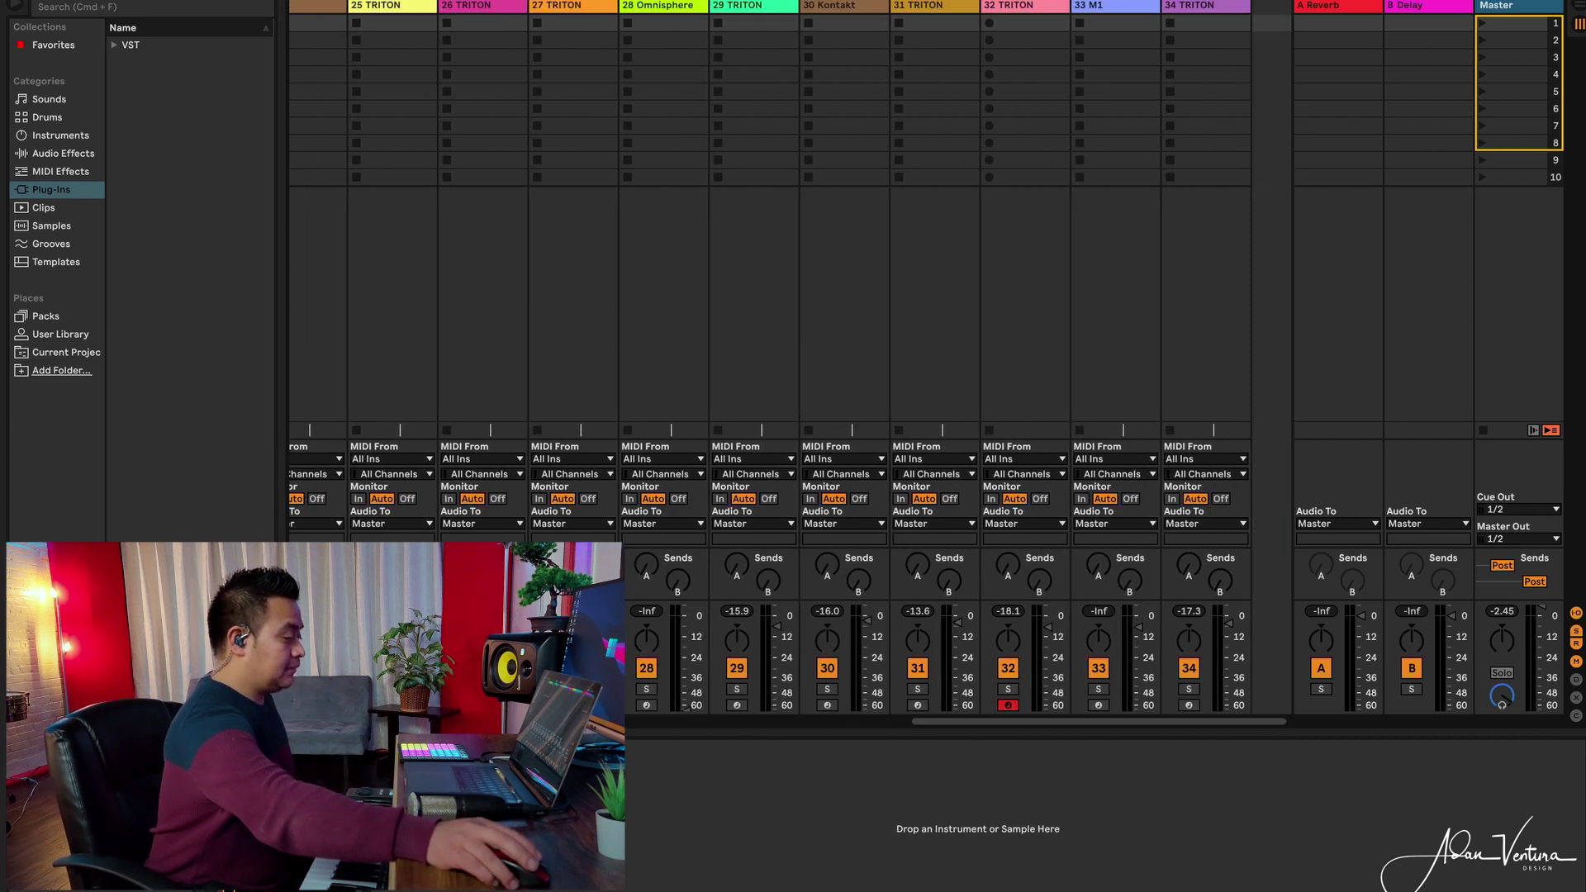
click(1011, 7)
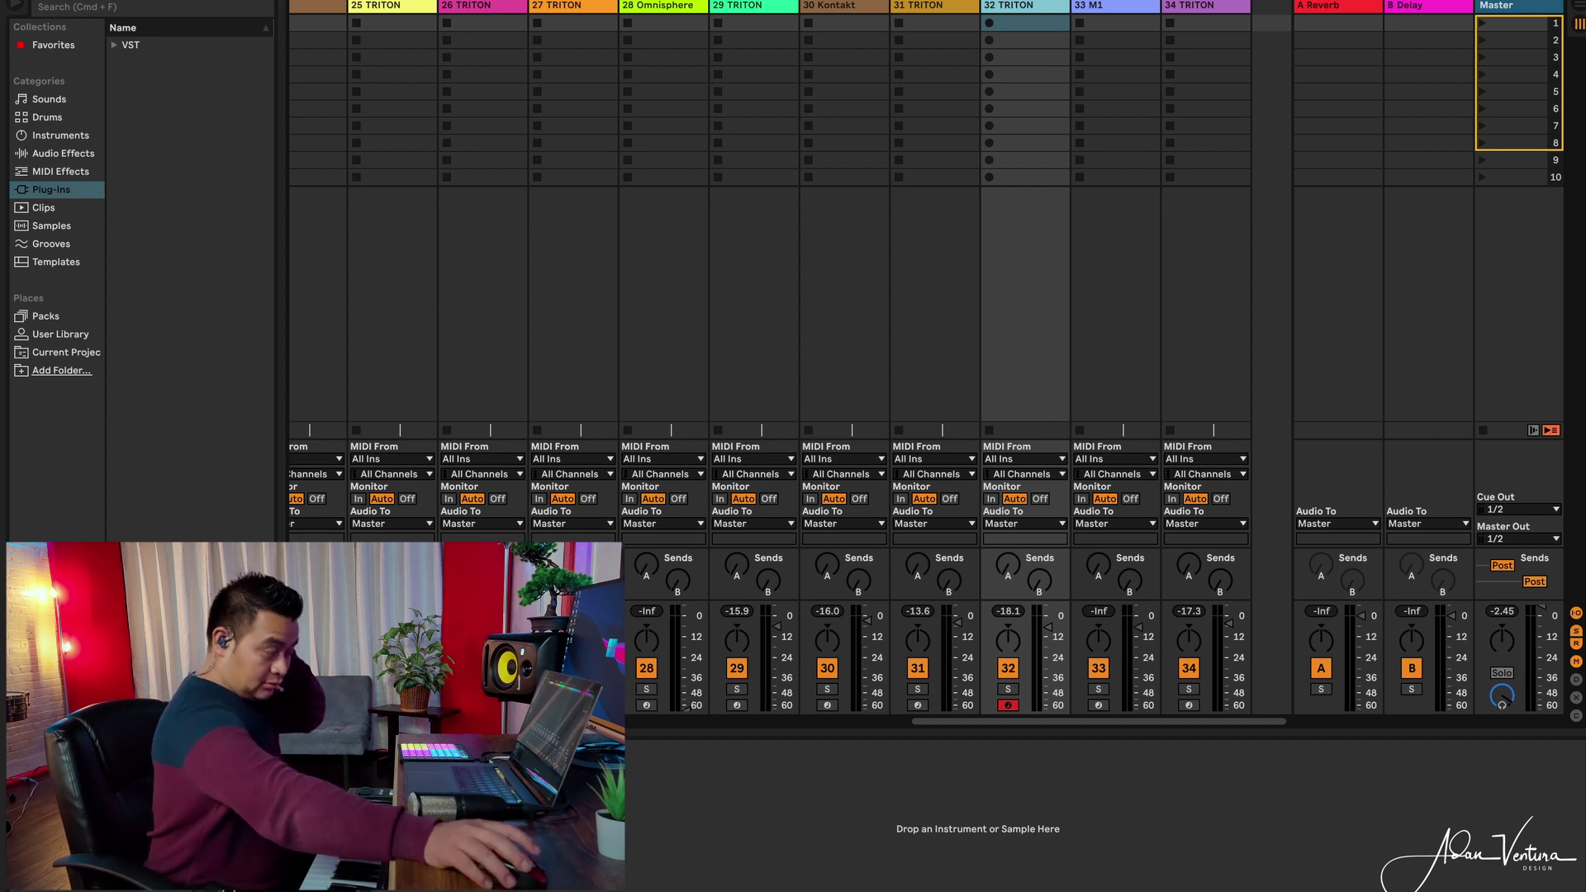
key(super+alt+p)
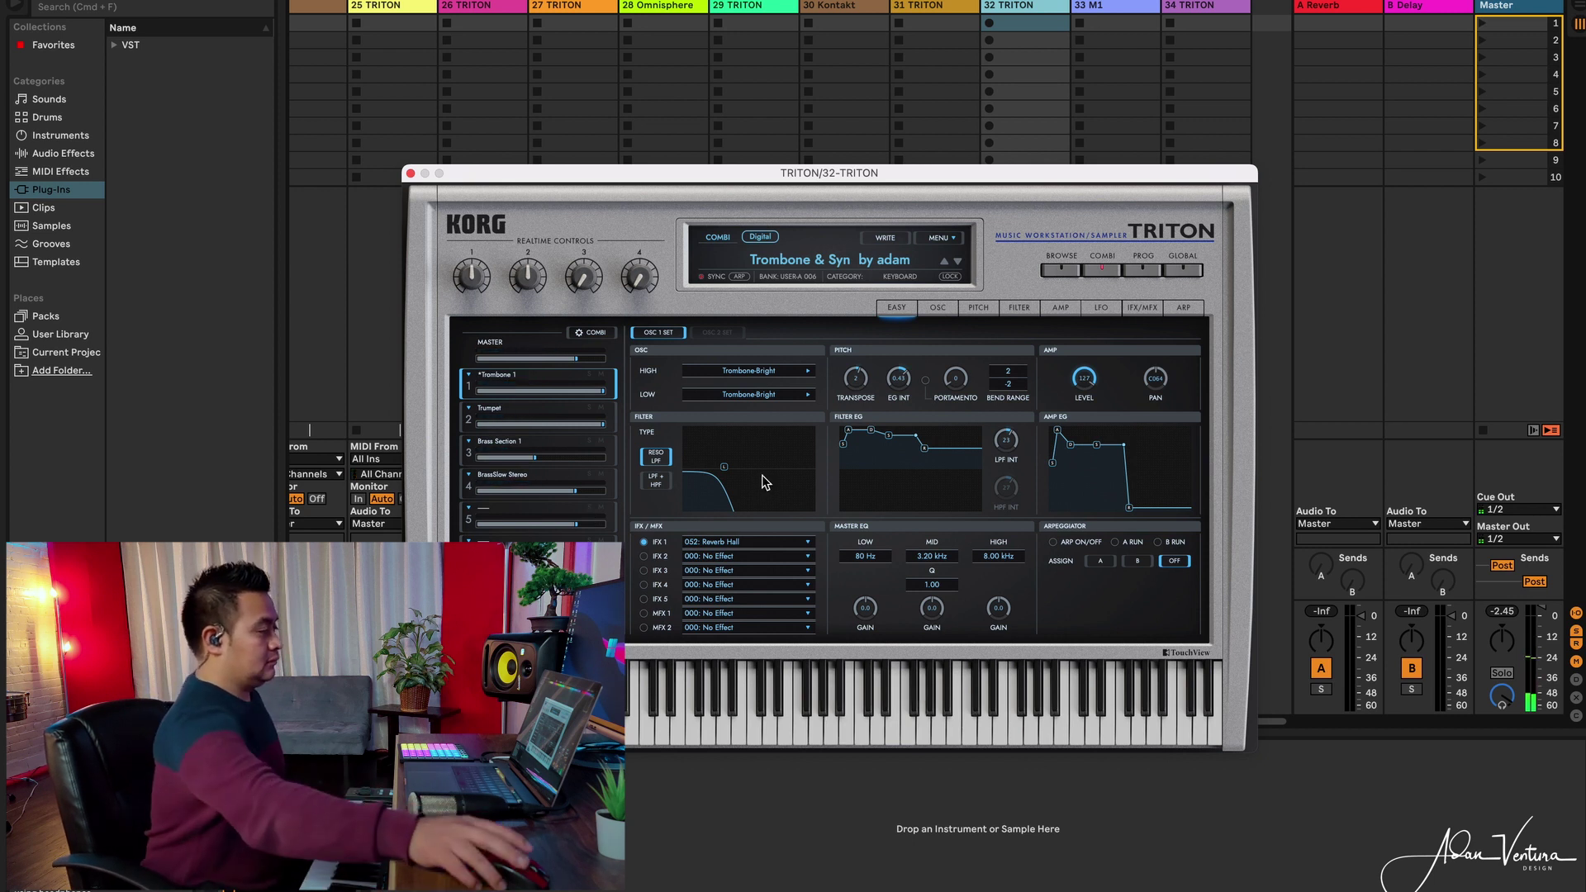
click(410, 173)
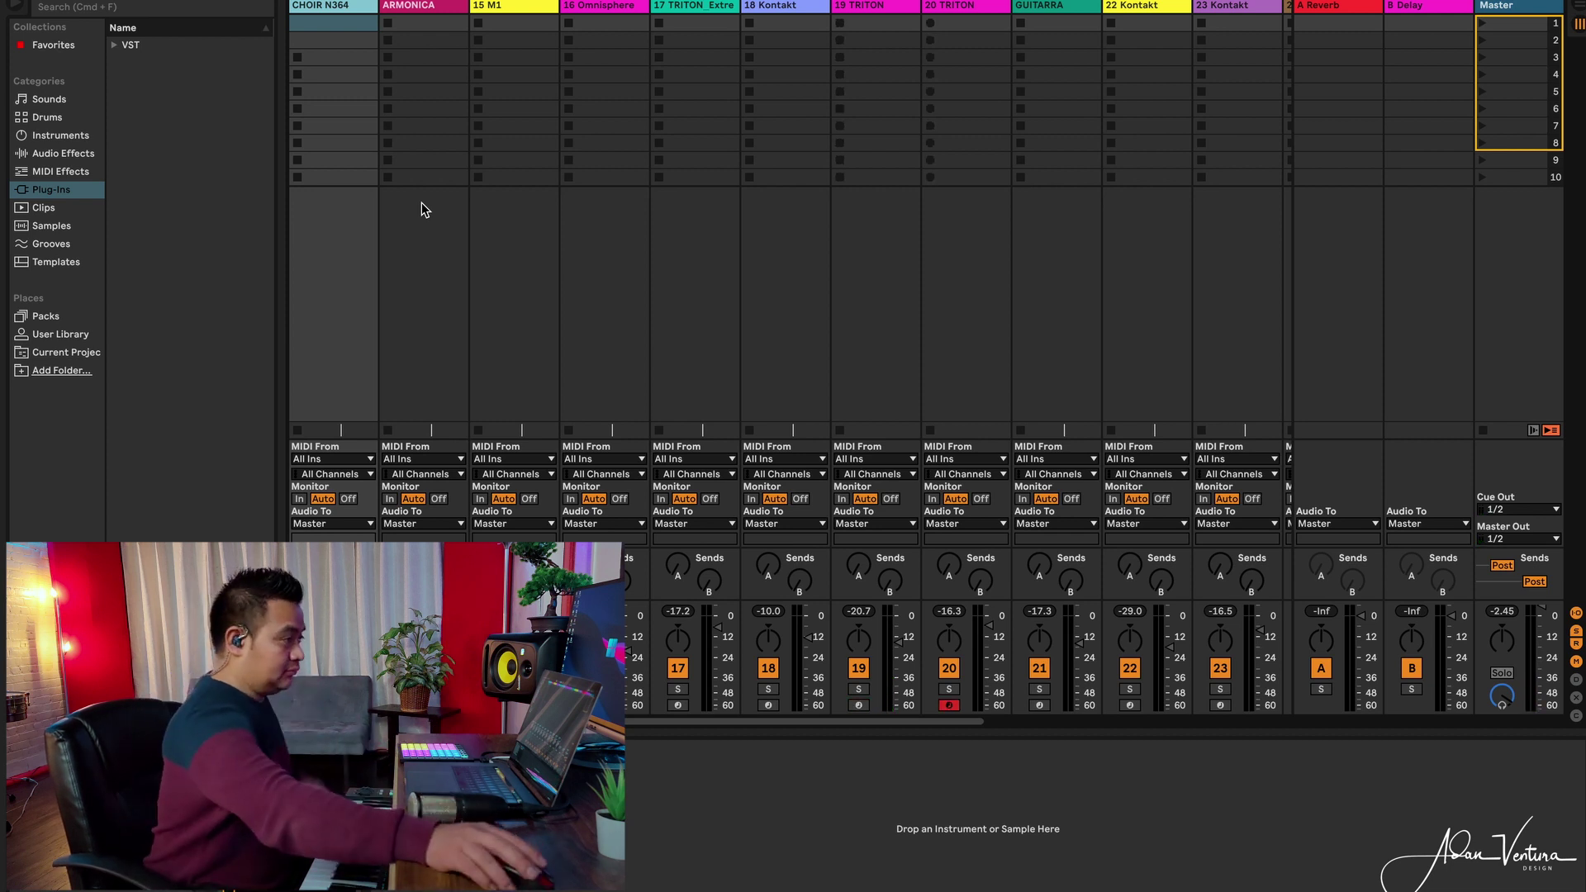
Select the 20 TRITON track, show its plug-in window to view the loaded combi, and close it.
click(954, 12)
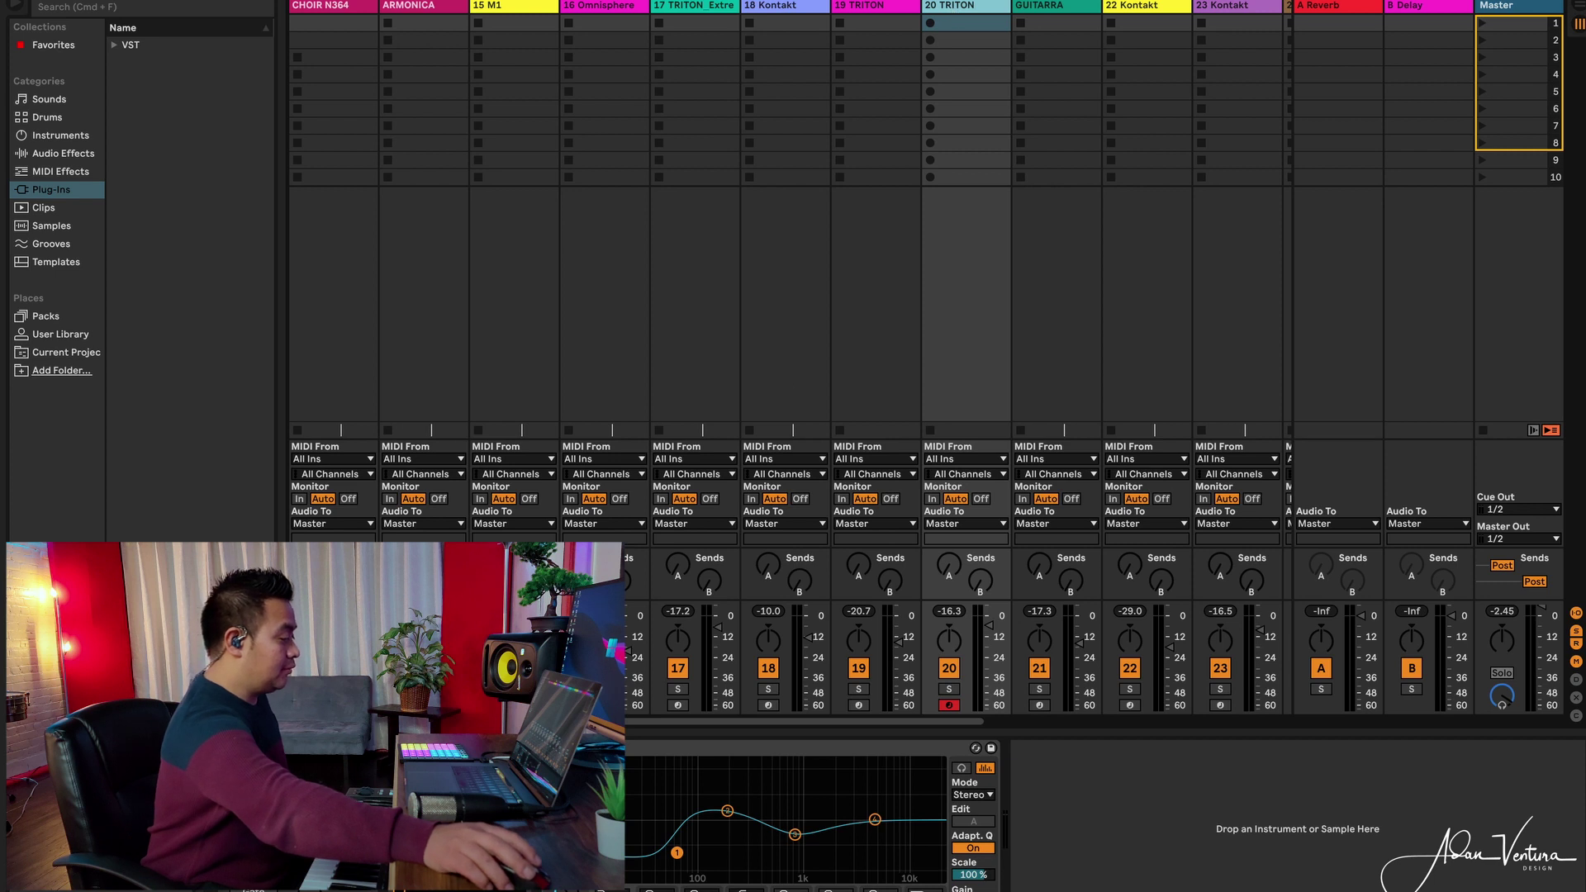
key(super+alt+p)
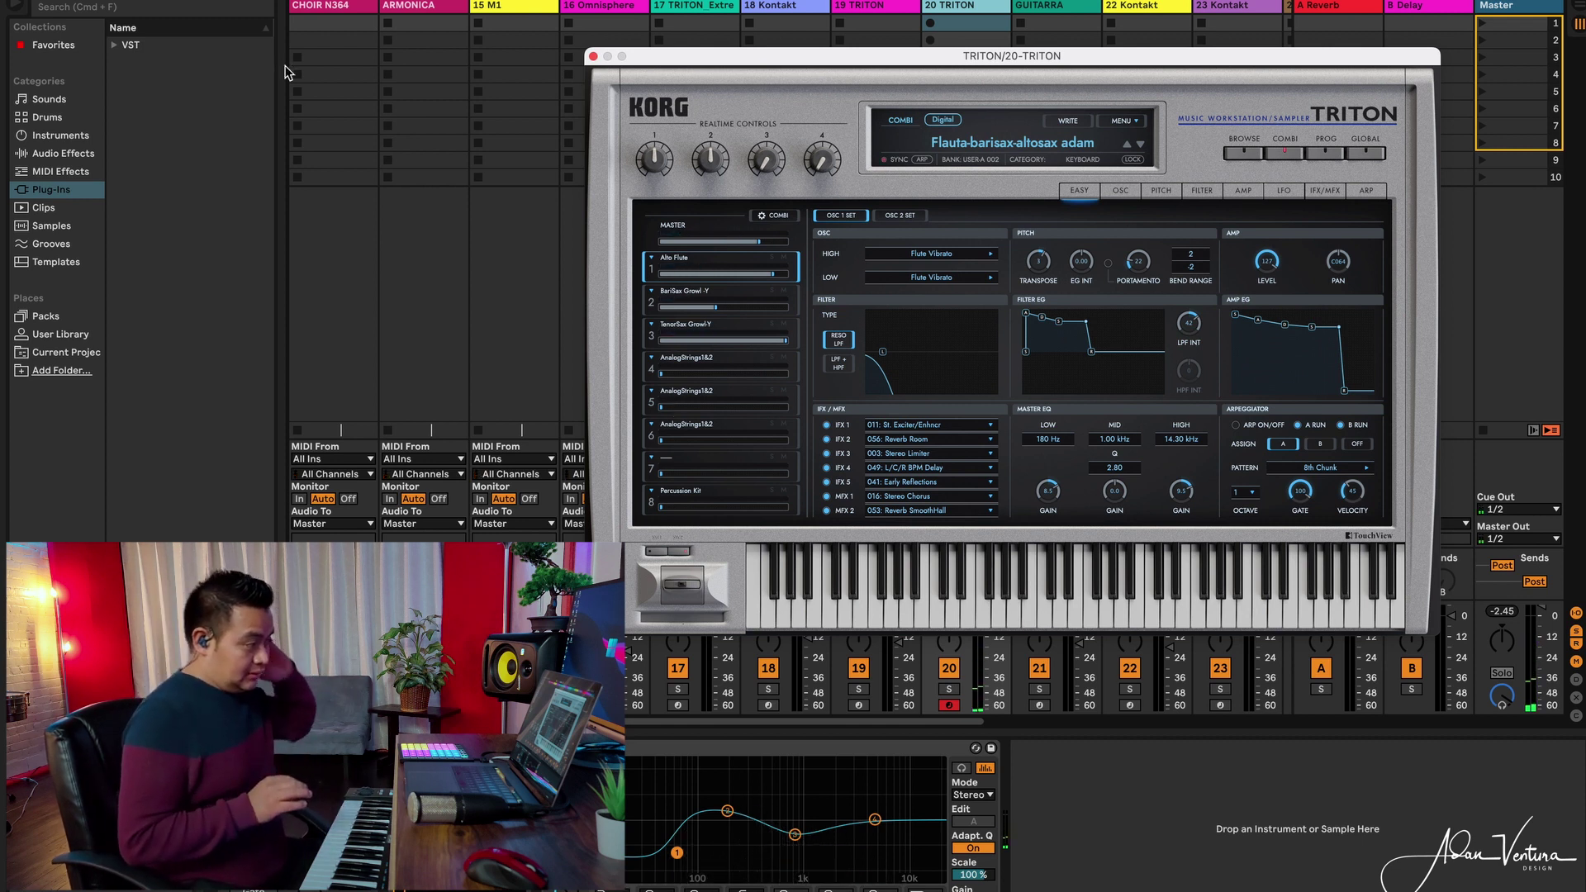
click(593, 57)
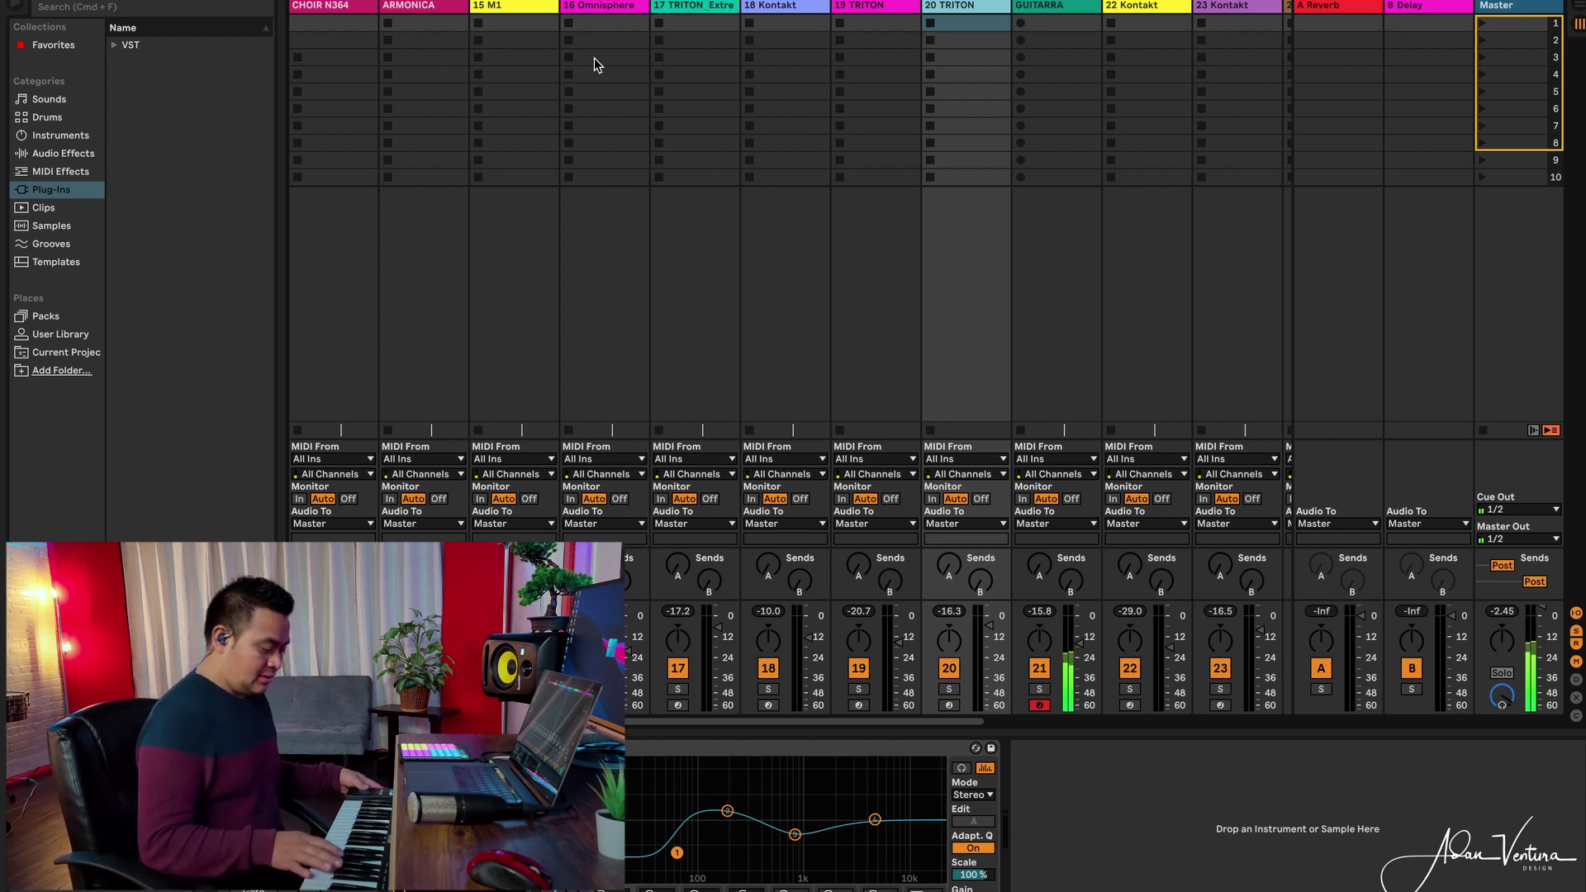
Select the GUITARRA track, view its Kontakt instrument and the Kontakt libraries list, and close the plug-in window.
click(1057, 22)
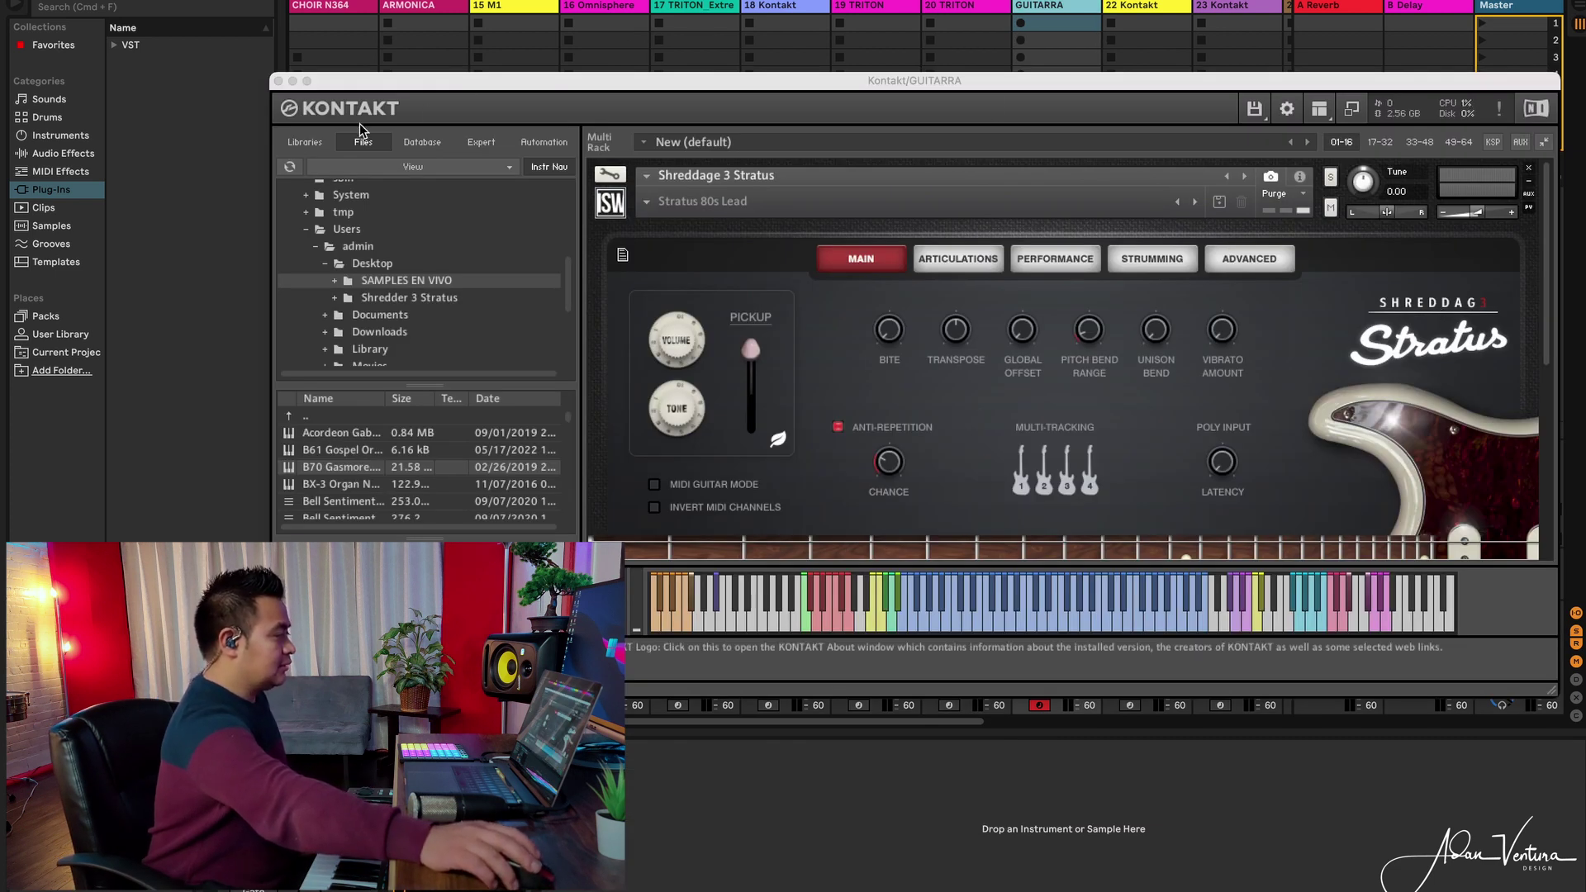
click(318, 143)
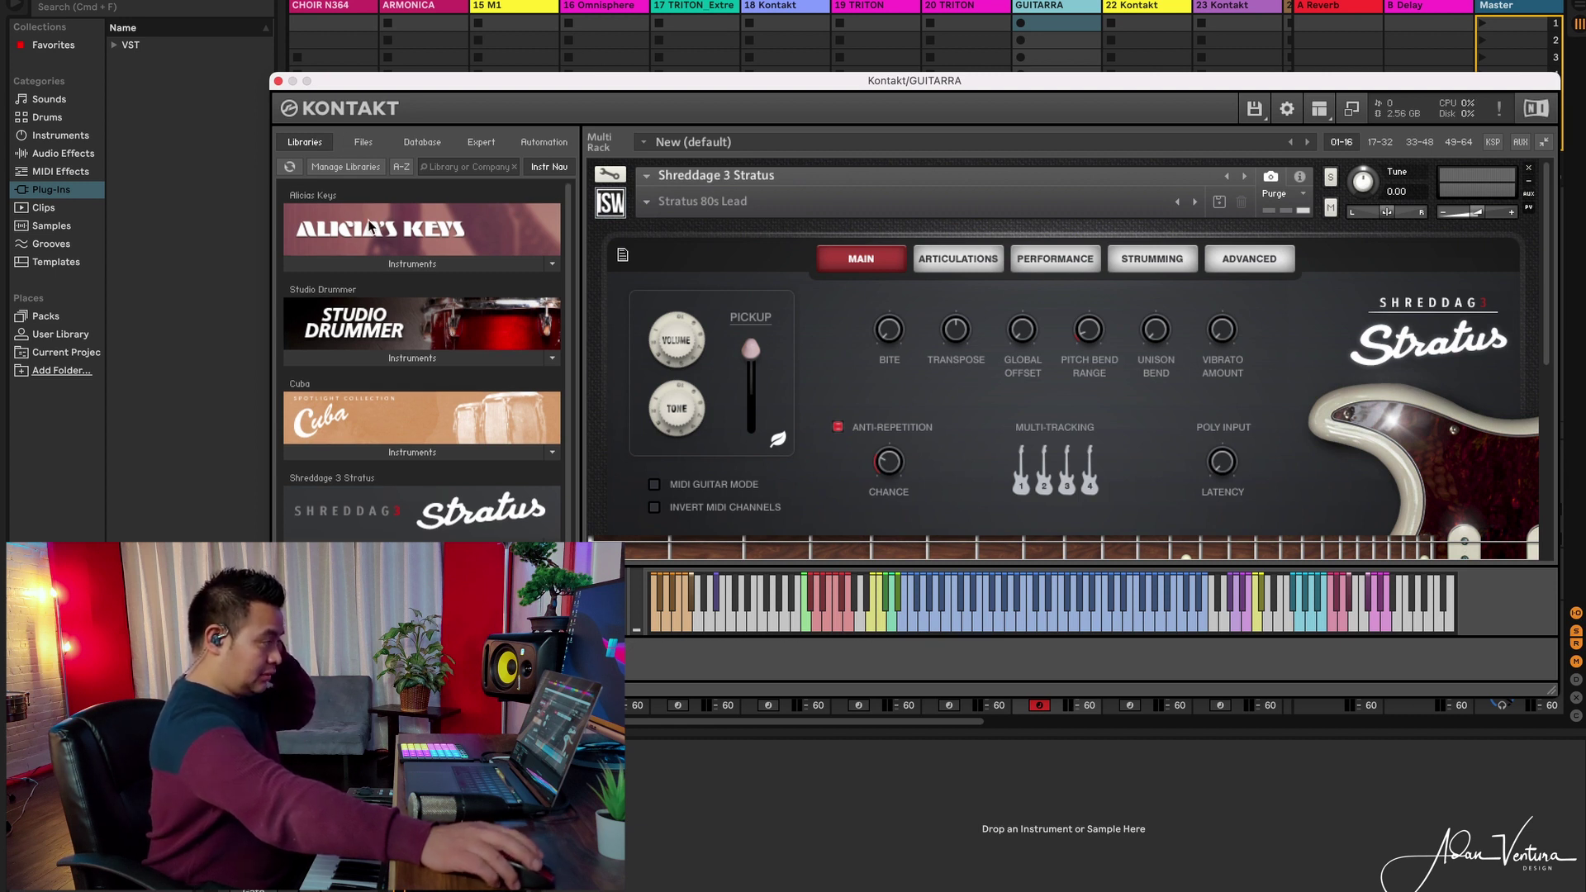
click(279, 80)
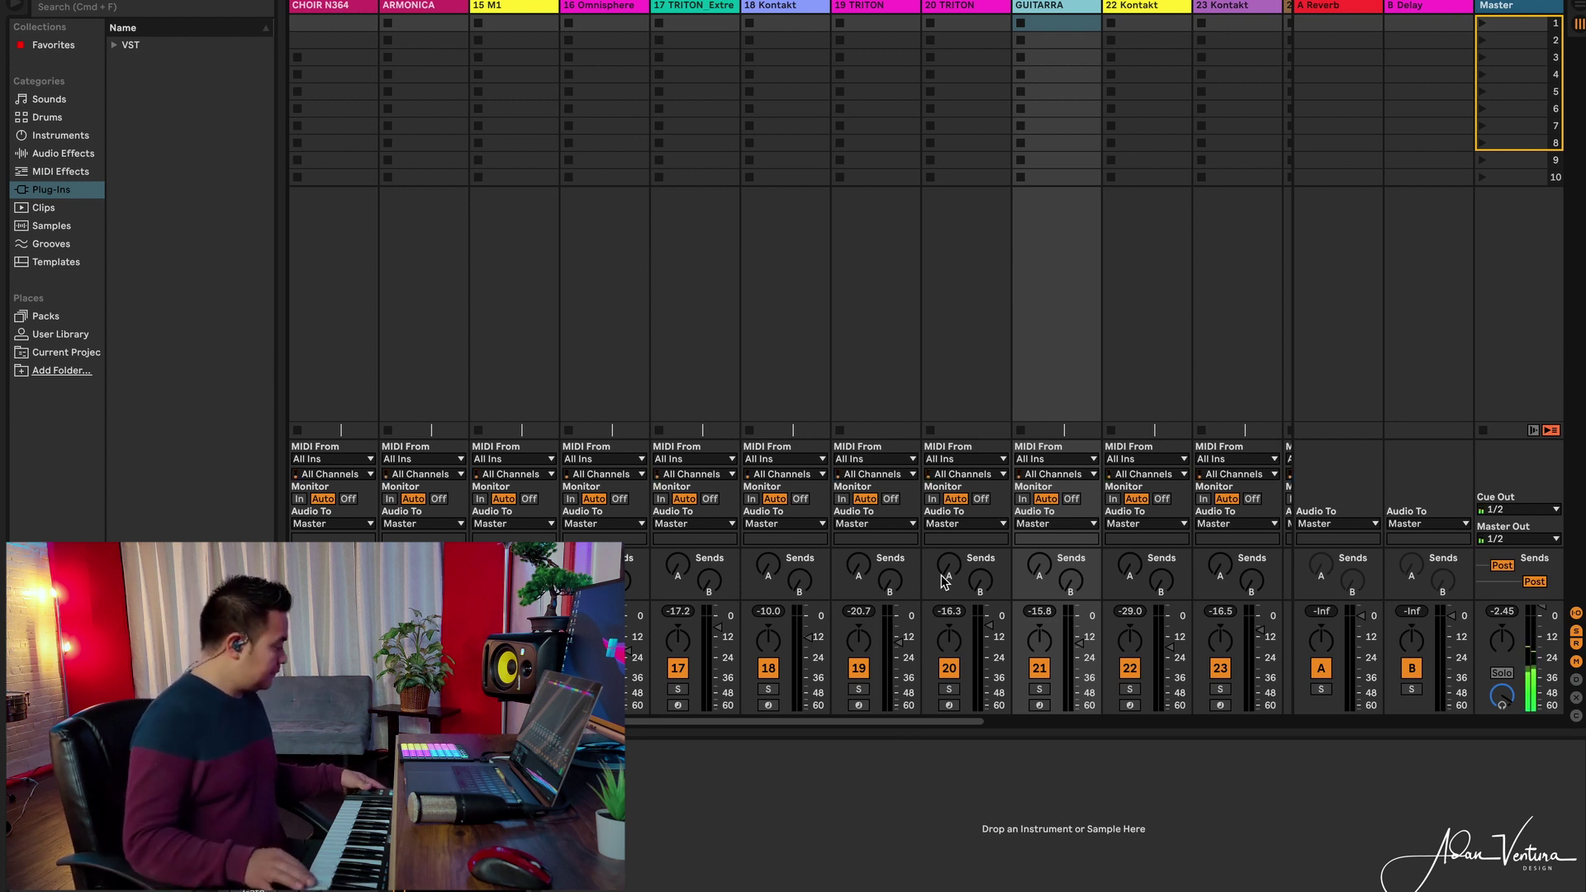
Compare the 26 TRITON and 27 TRITON sounds by alternating the armed track between them, and select the 27 TRITON track.
scroll(948, 849, right, 5)
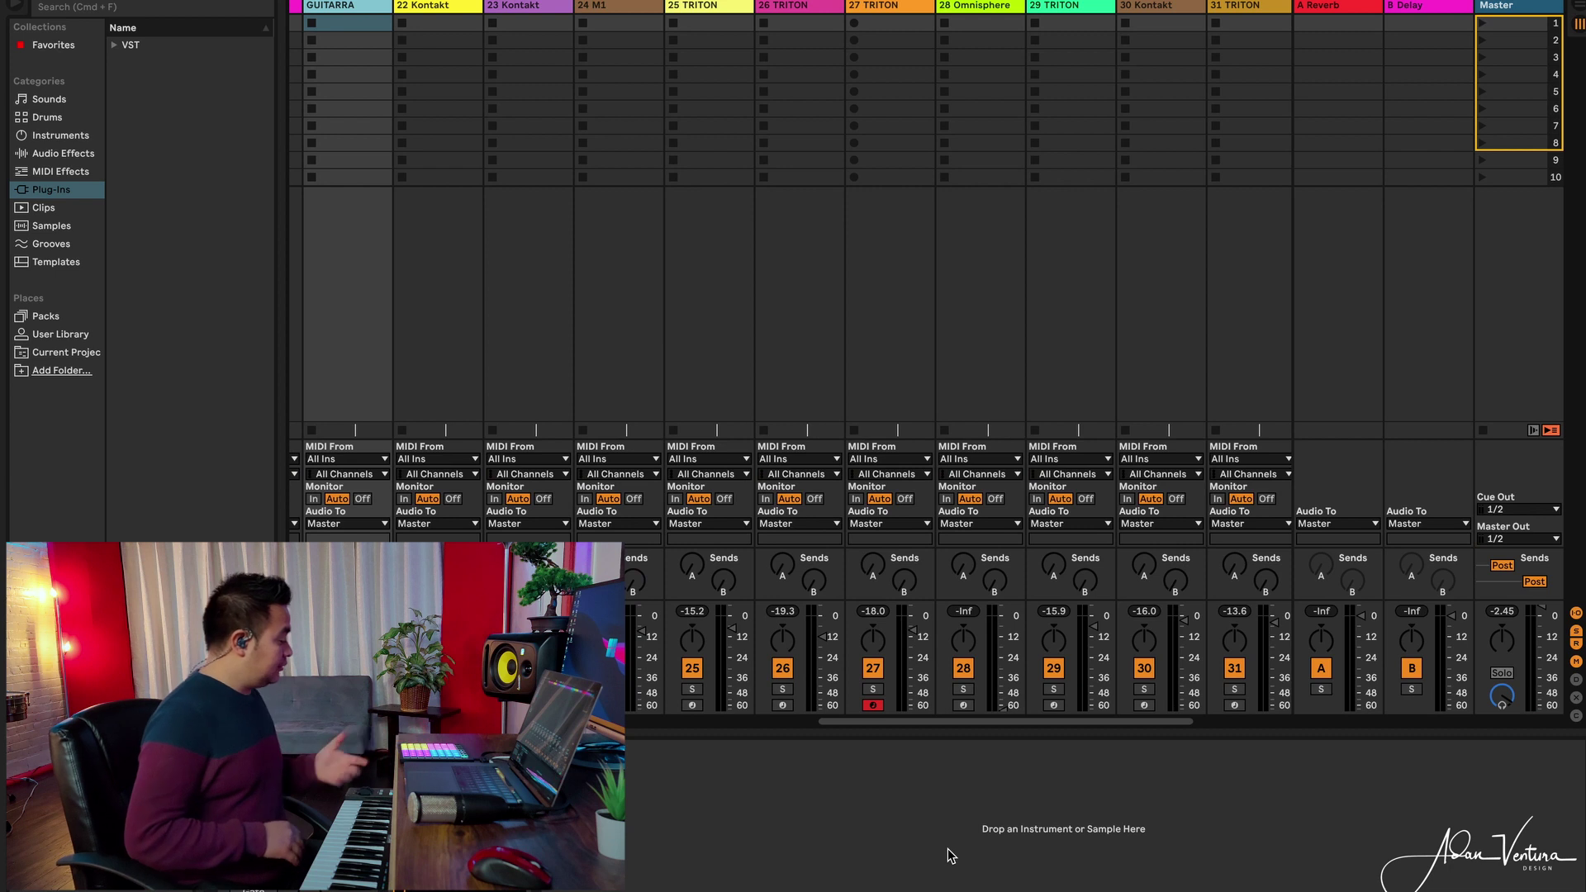
click(877, 22)
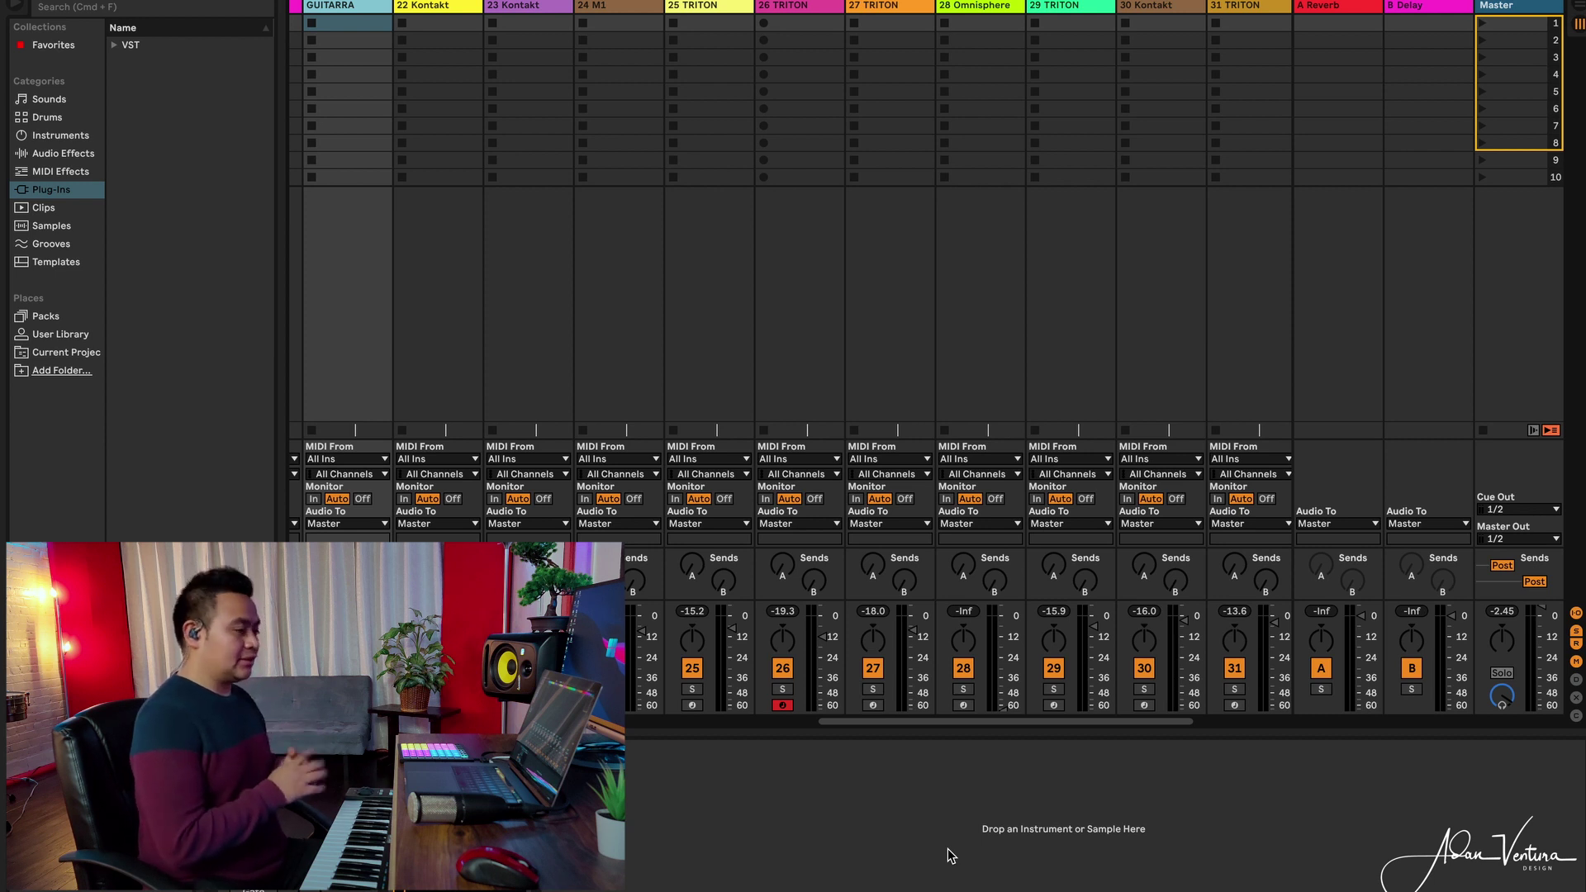
key(Right)
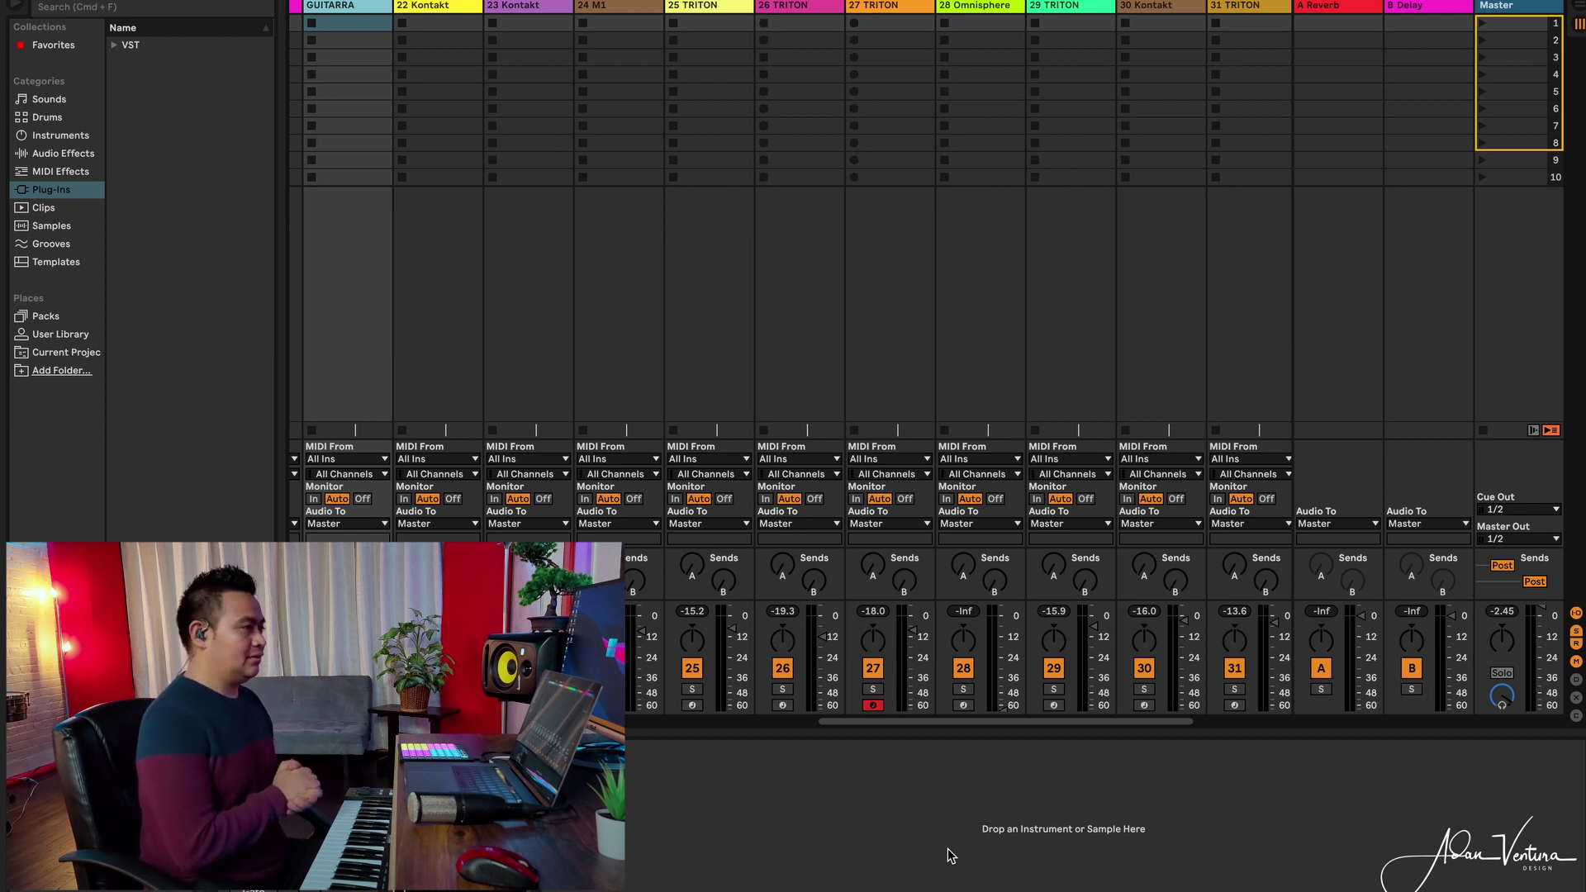
click(876, 7)
key(Left)
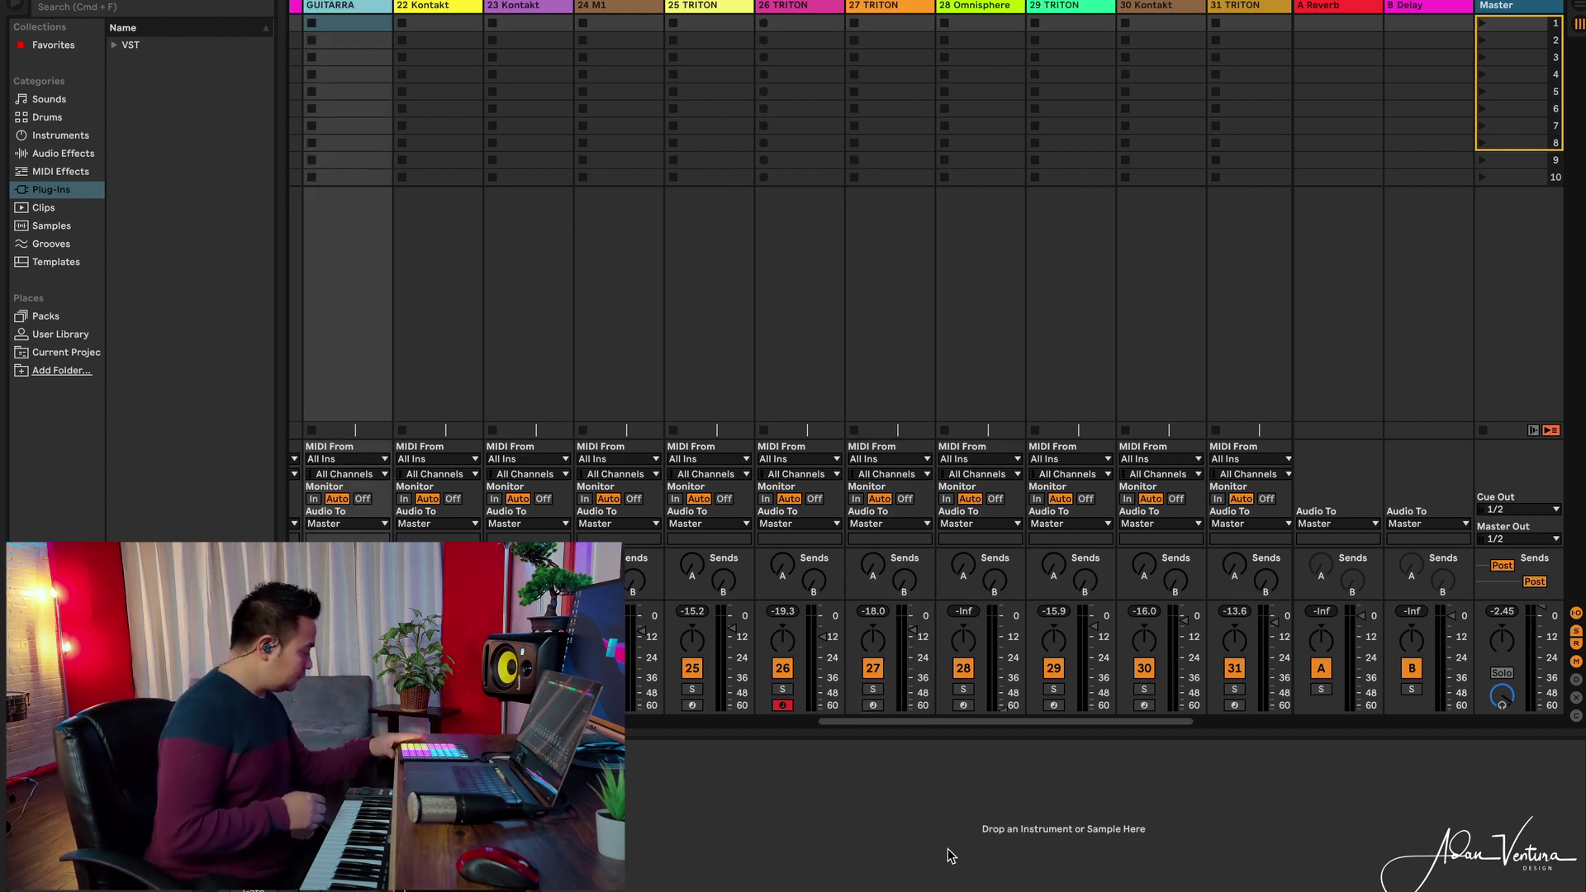
key(Right)
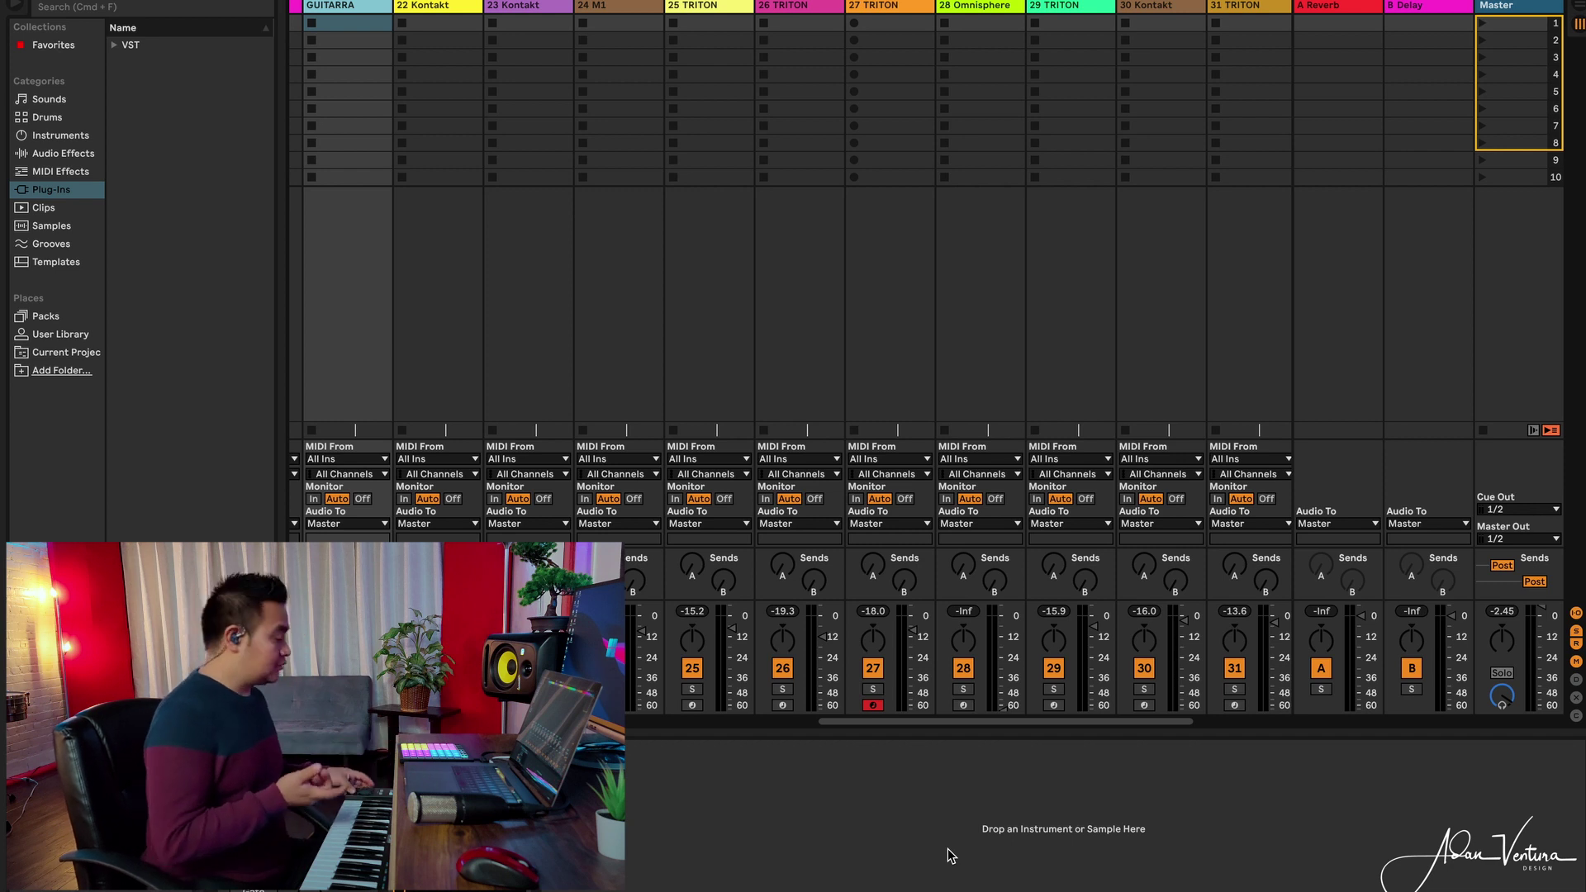
click(875, 7)
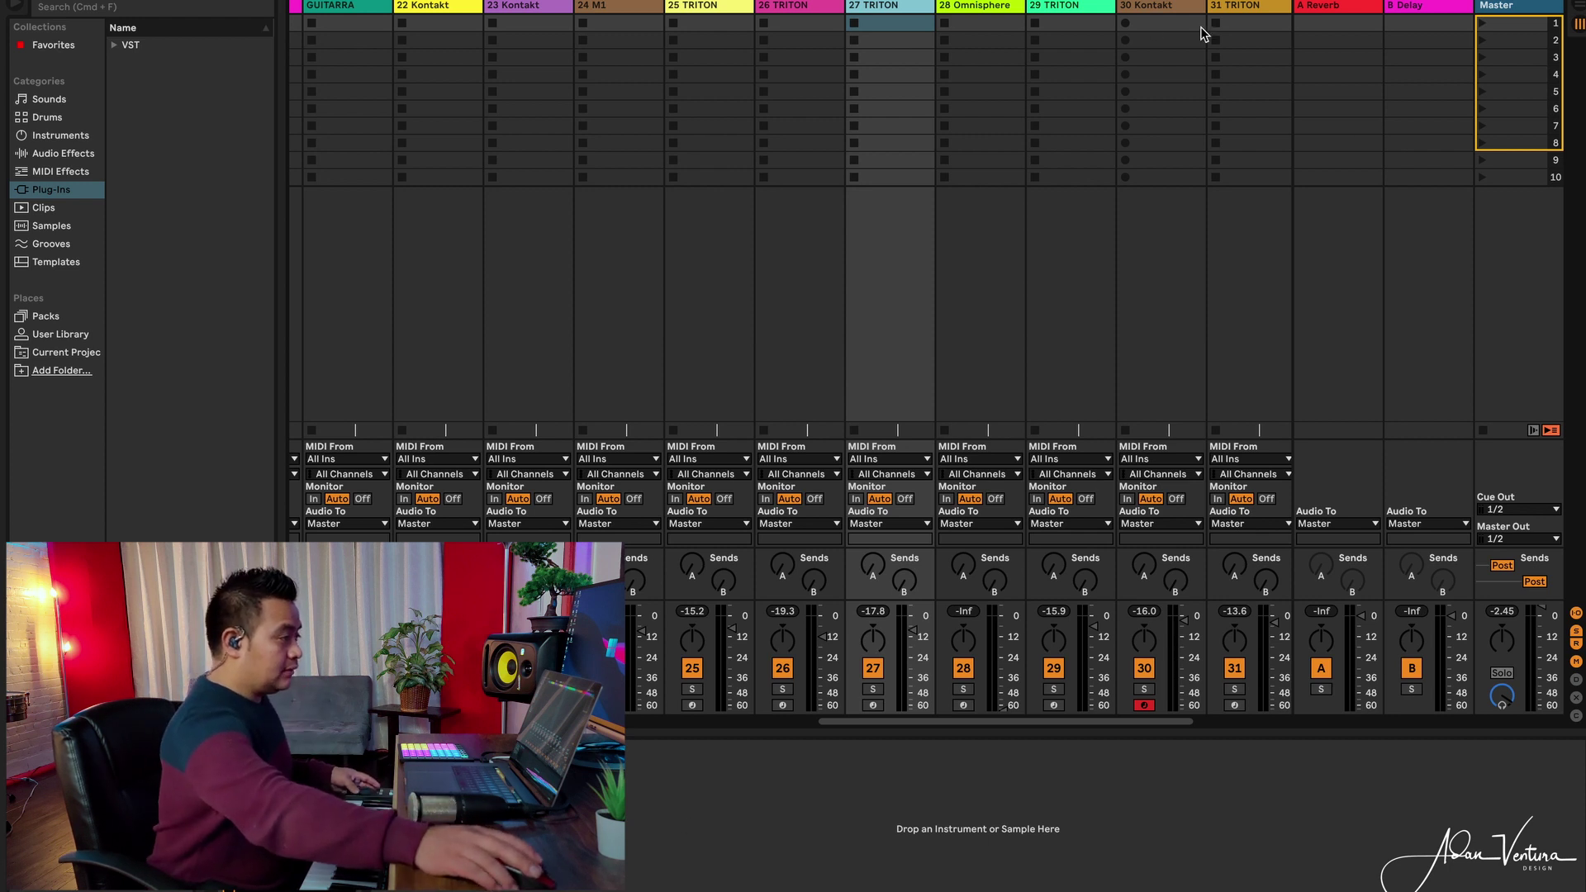
View the Kontakt instrument on track 30, close its window, and select the 31 TRITON track.
click(1180, 8)
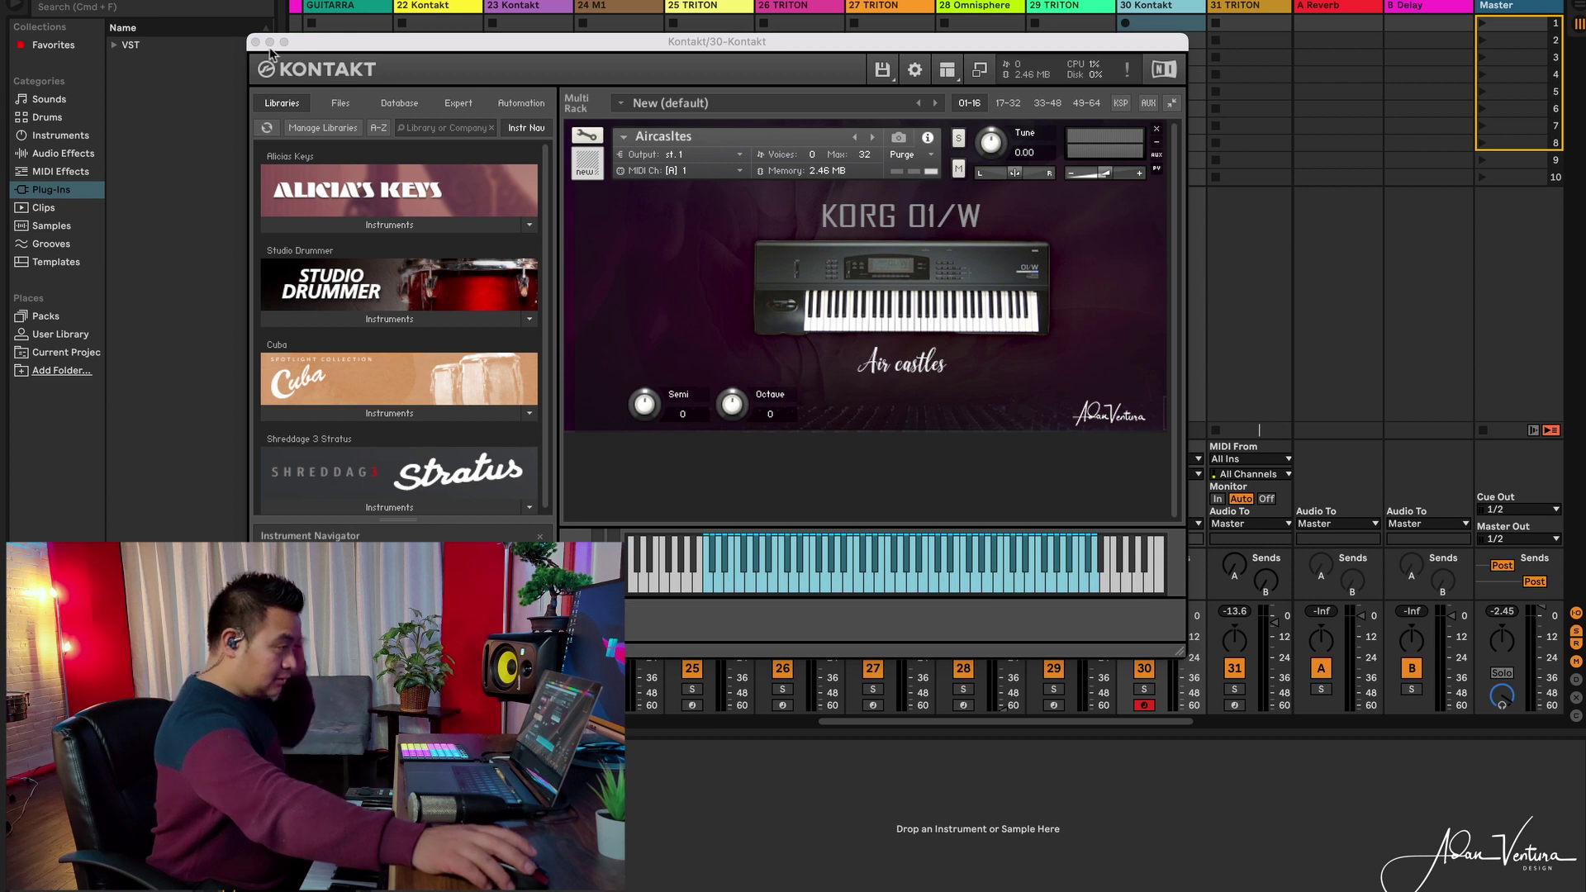
click(256, 43)
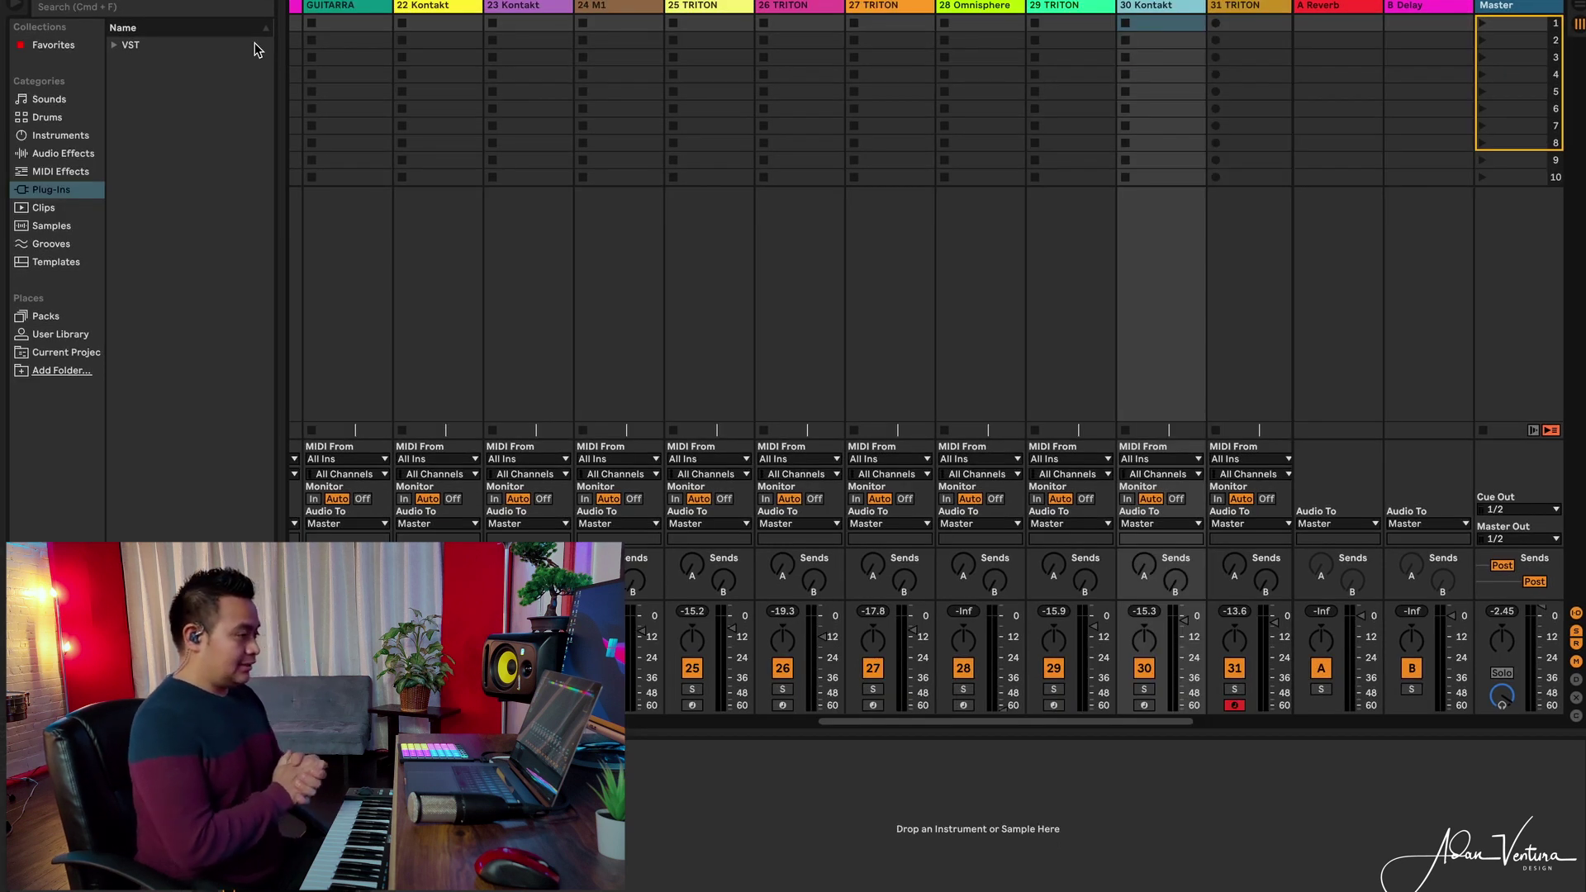
click(1247, 8)
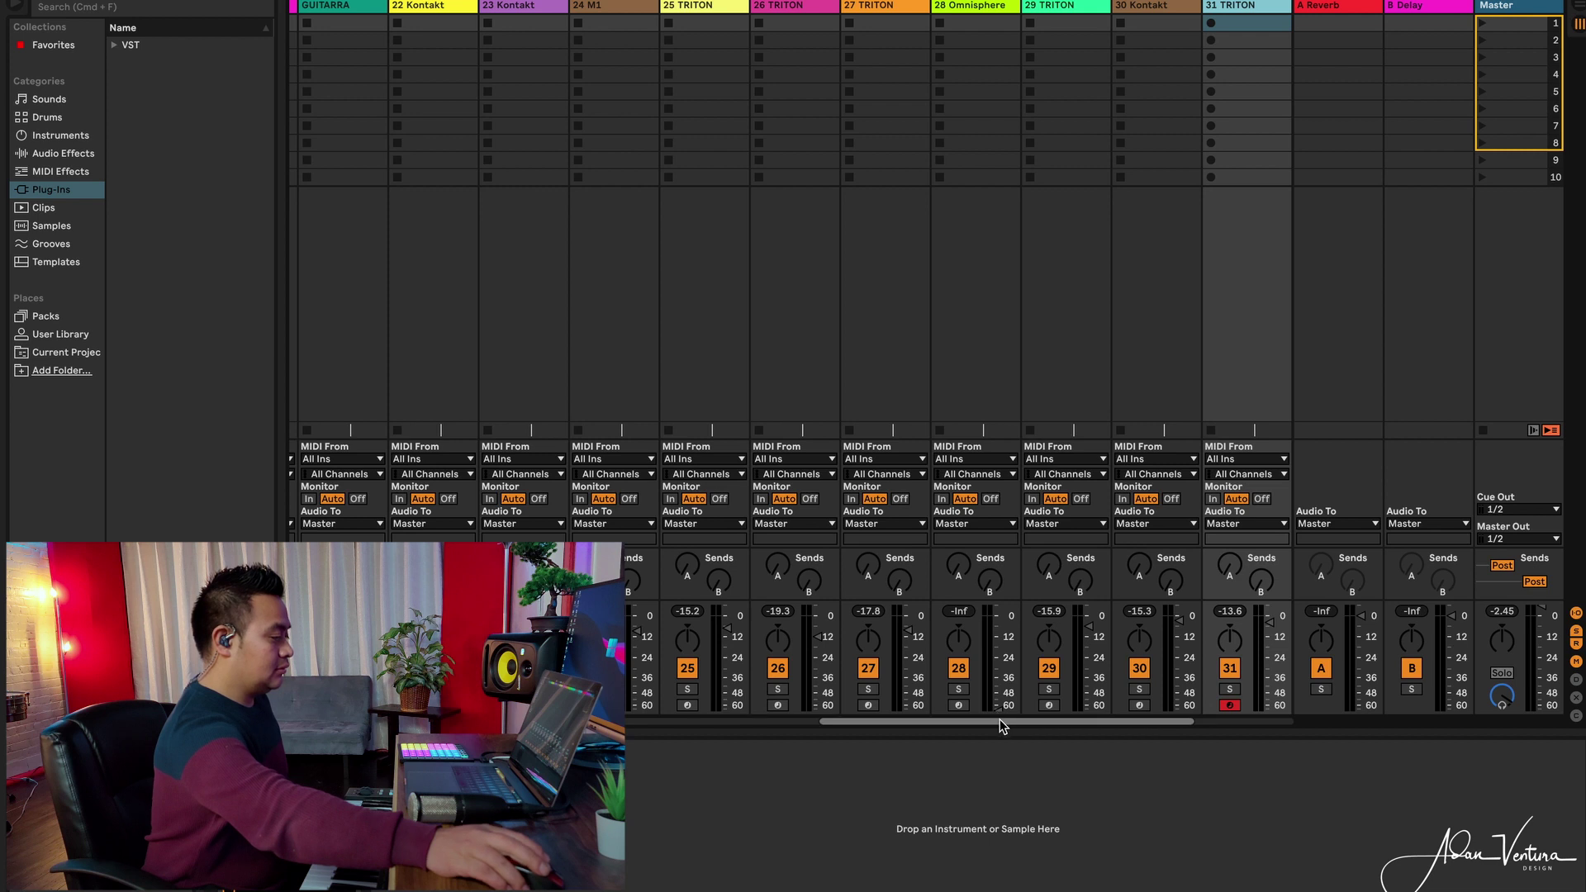
drag(1015, 722, 1169, 776)
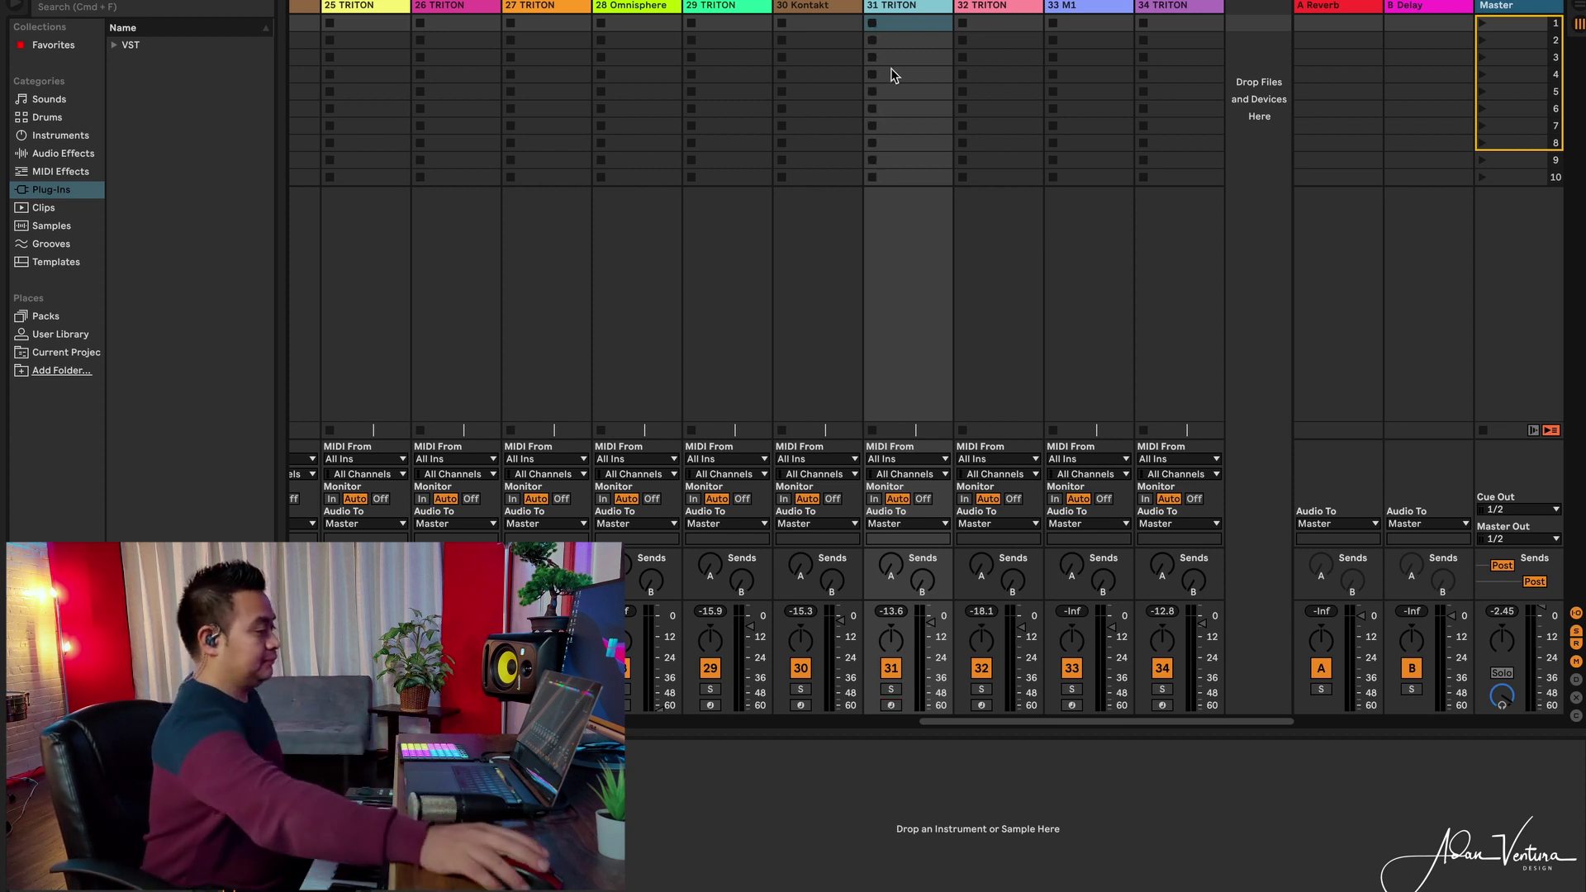
Select the 22 Kontakt track and show its Amazing Pads 2 DS instrument window.
drag(1125, 718, 913, 719)
click(809, 10)
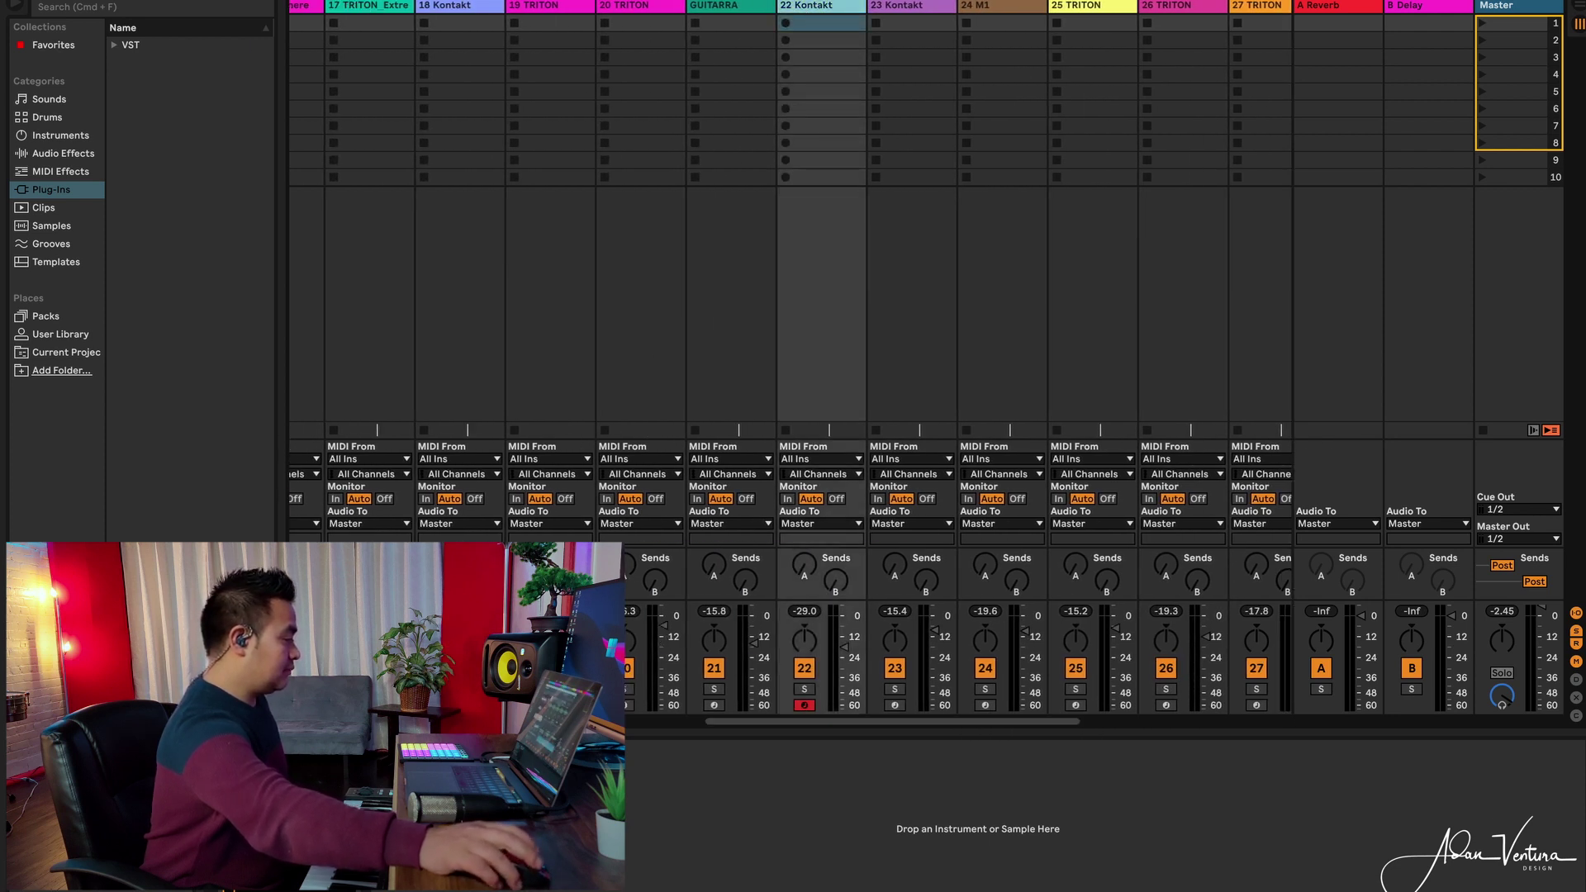
key(super+alt+p)
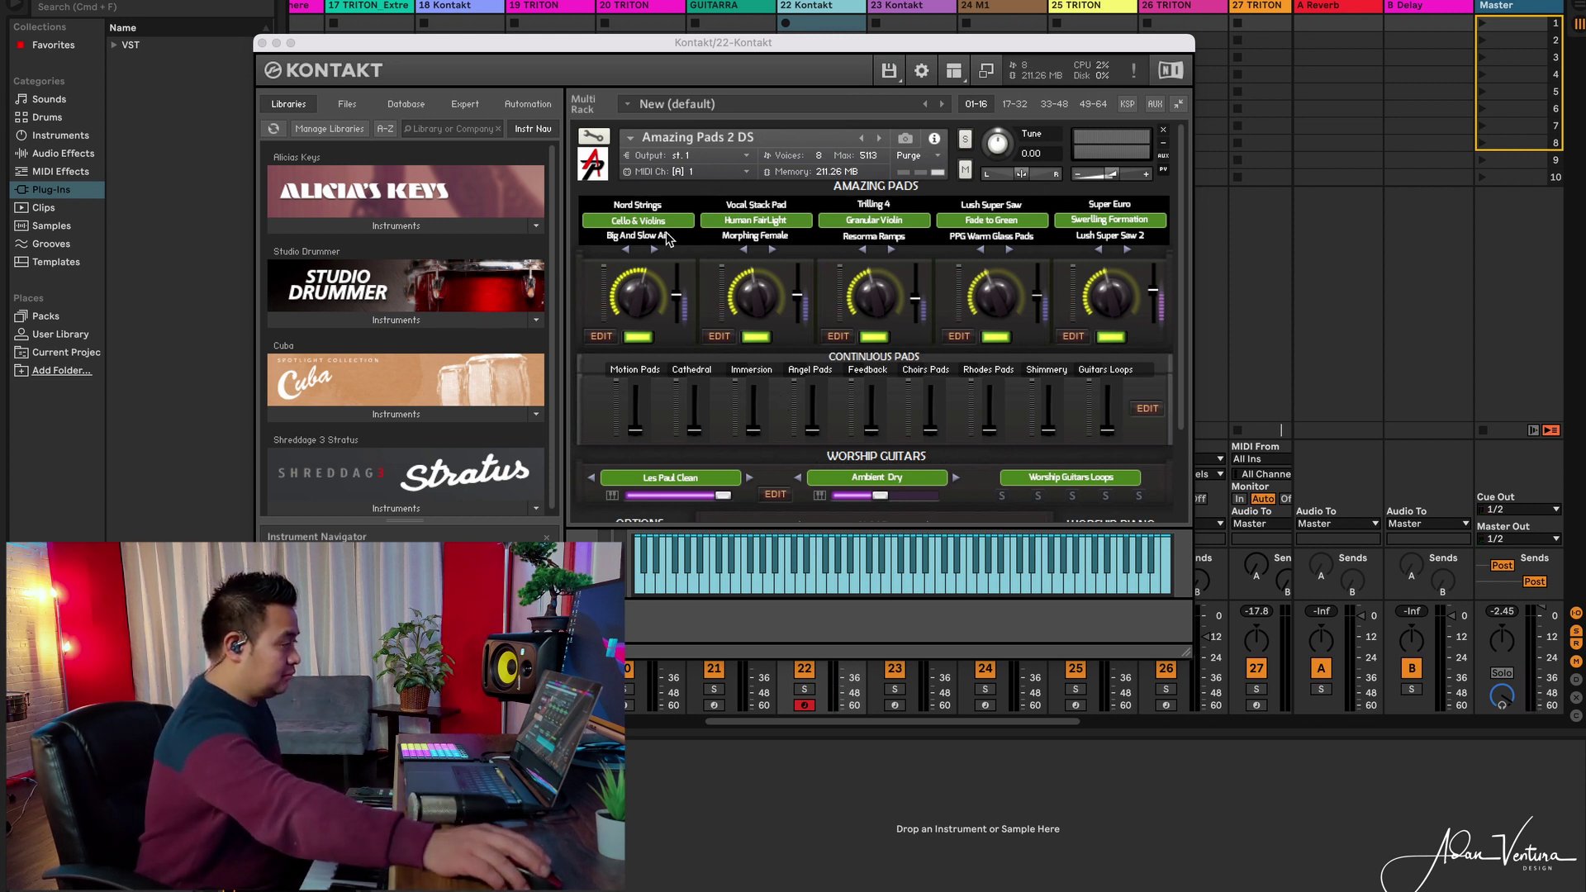
In Amazing Pads 2 DS, switch the first pad layer to Fast Staccato and the second to Gentle Ghotics.
click(626, 250)
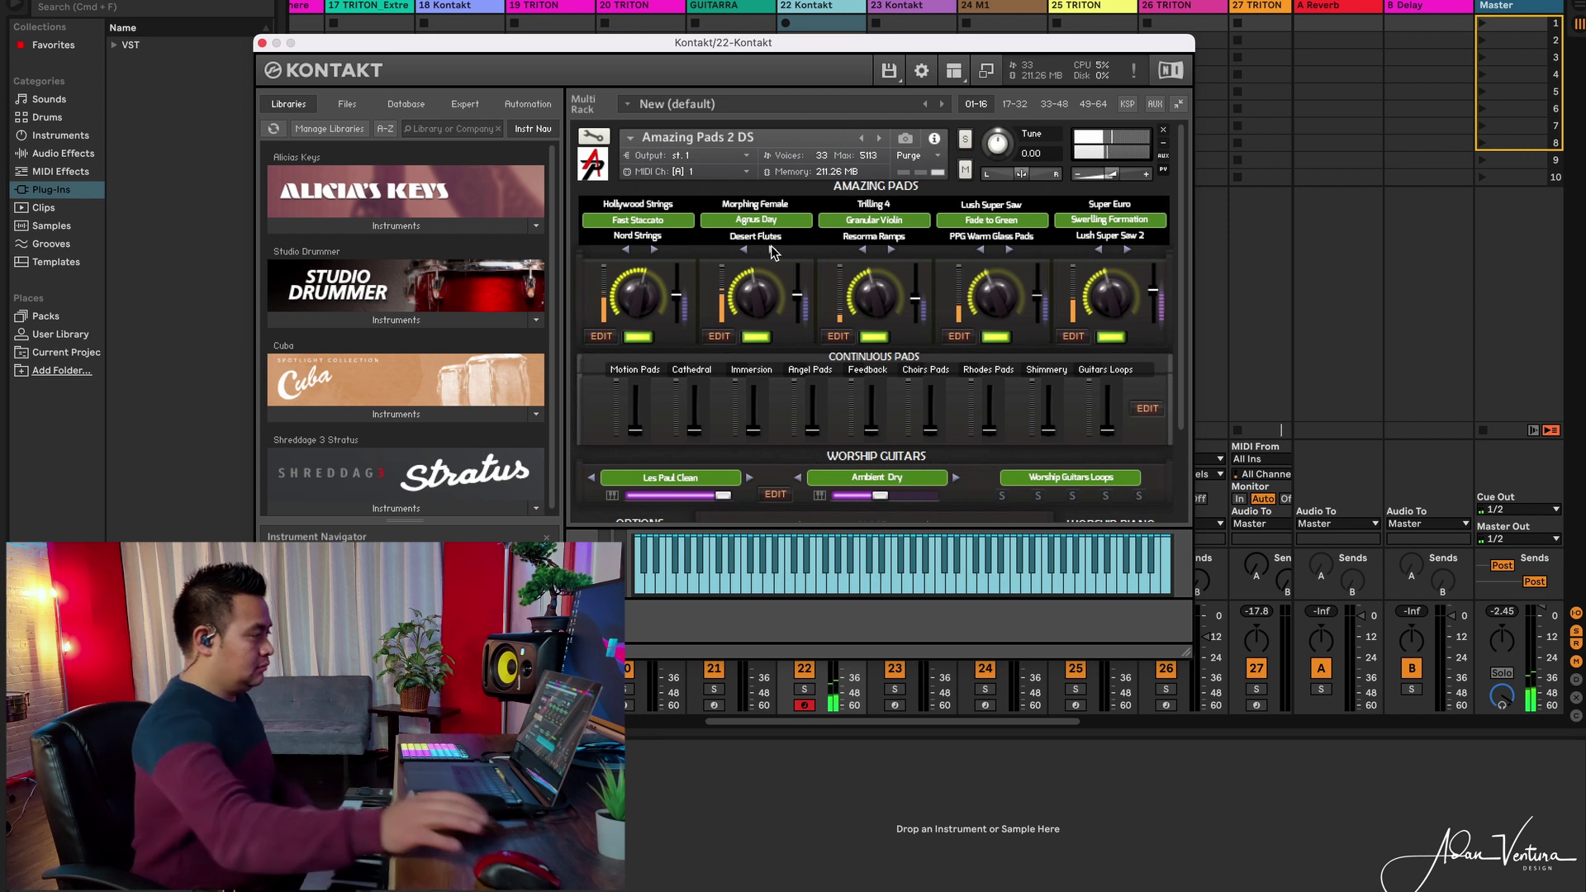
click(771, 249)
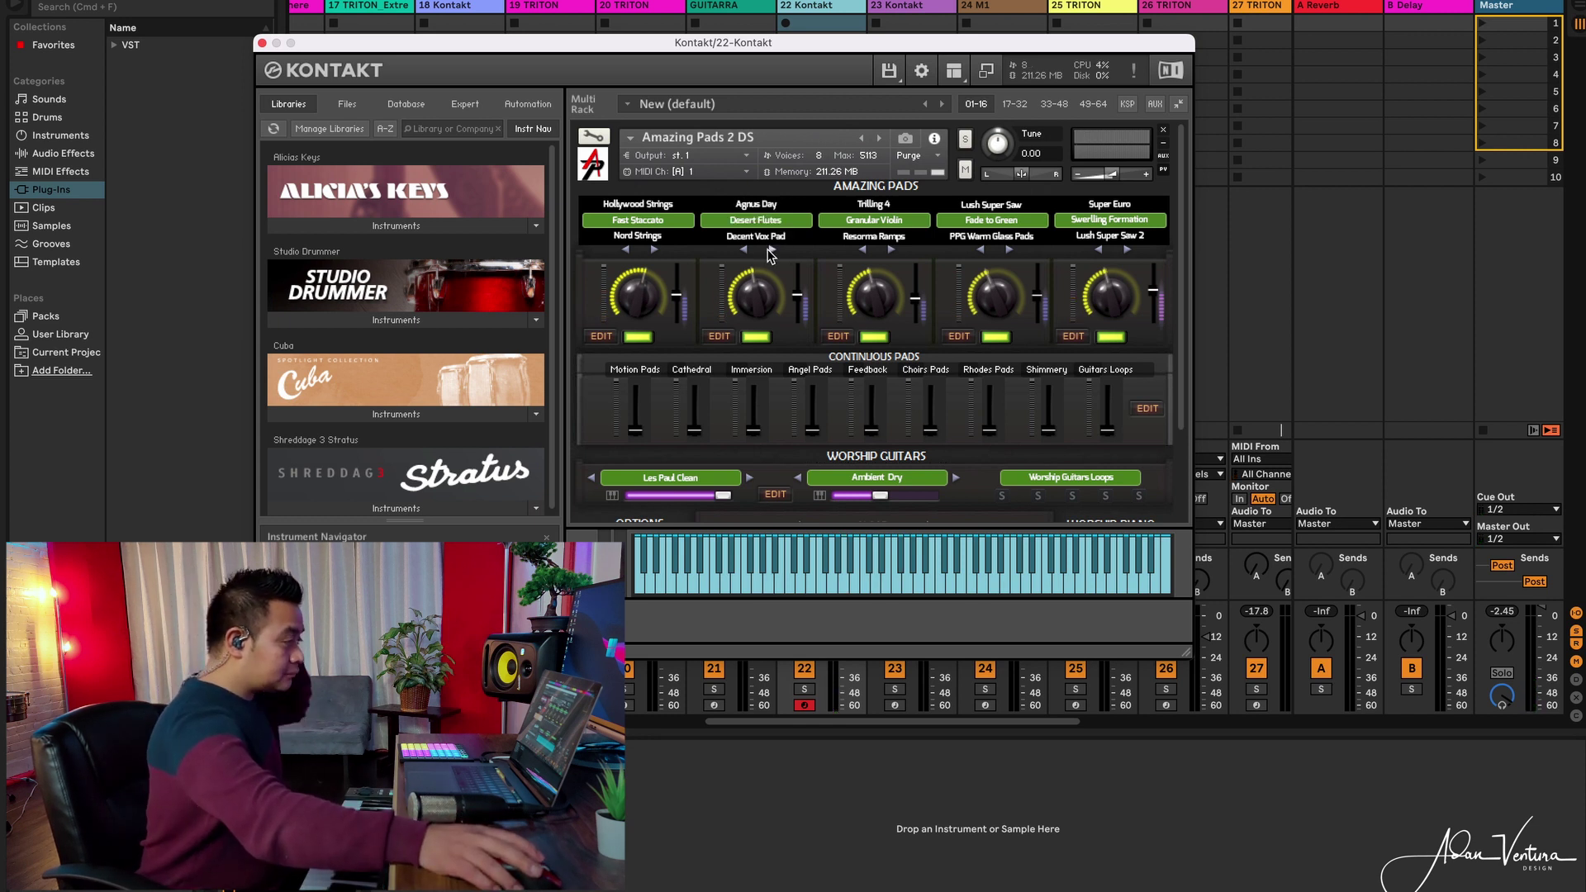
click(771, 250)
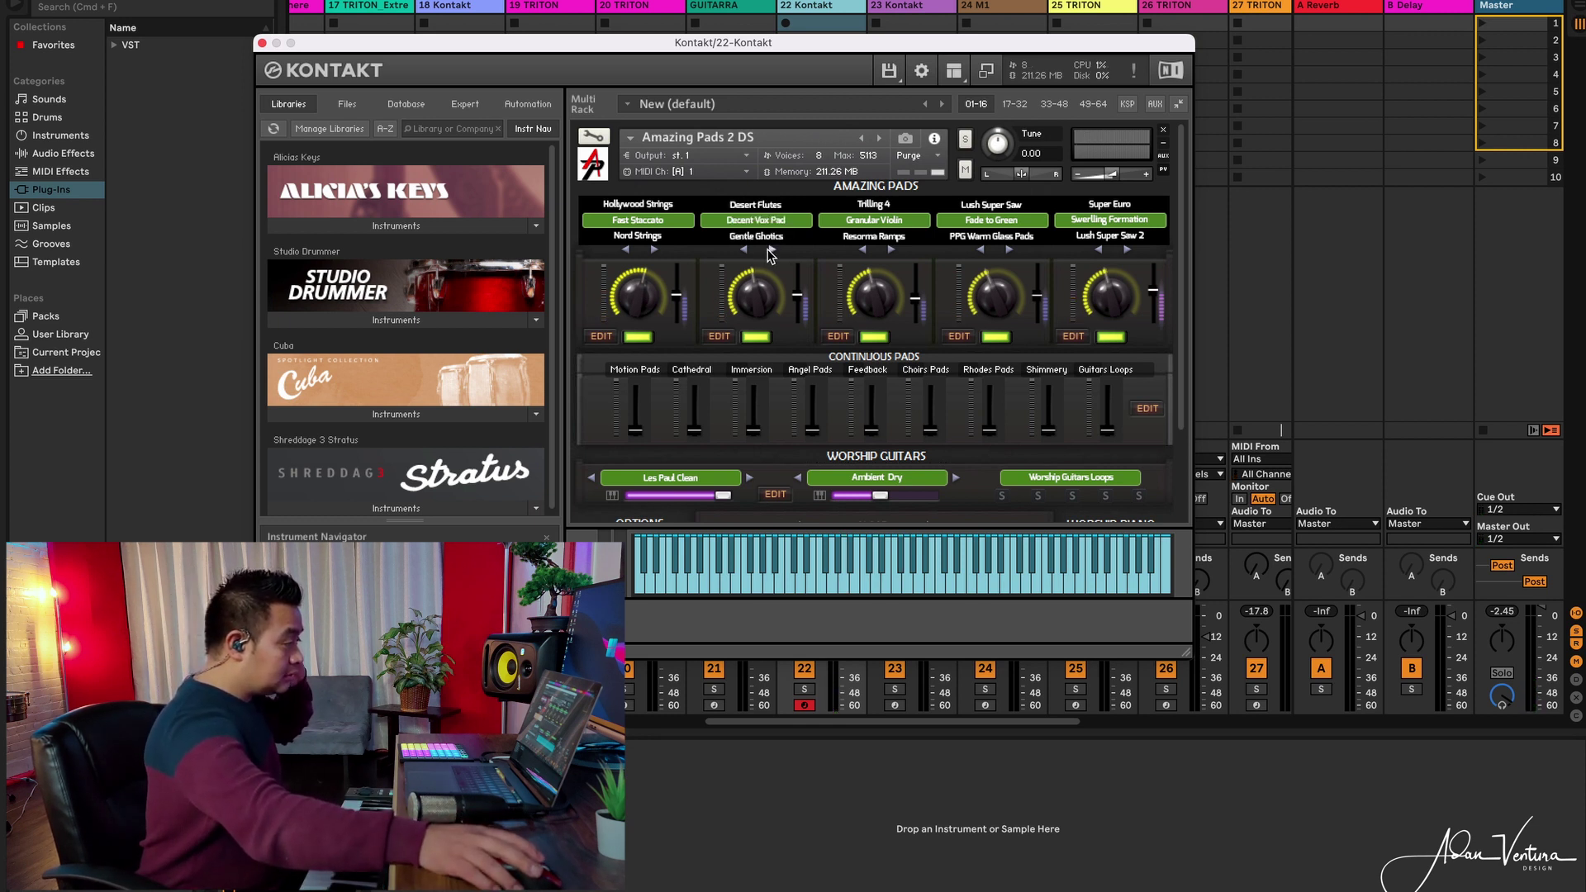
click(772, 249)
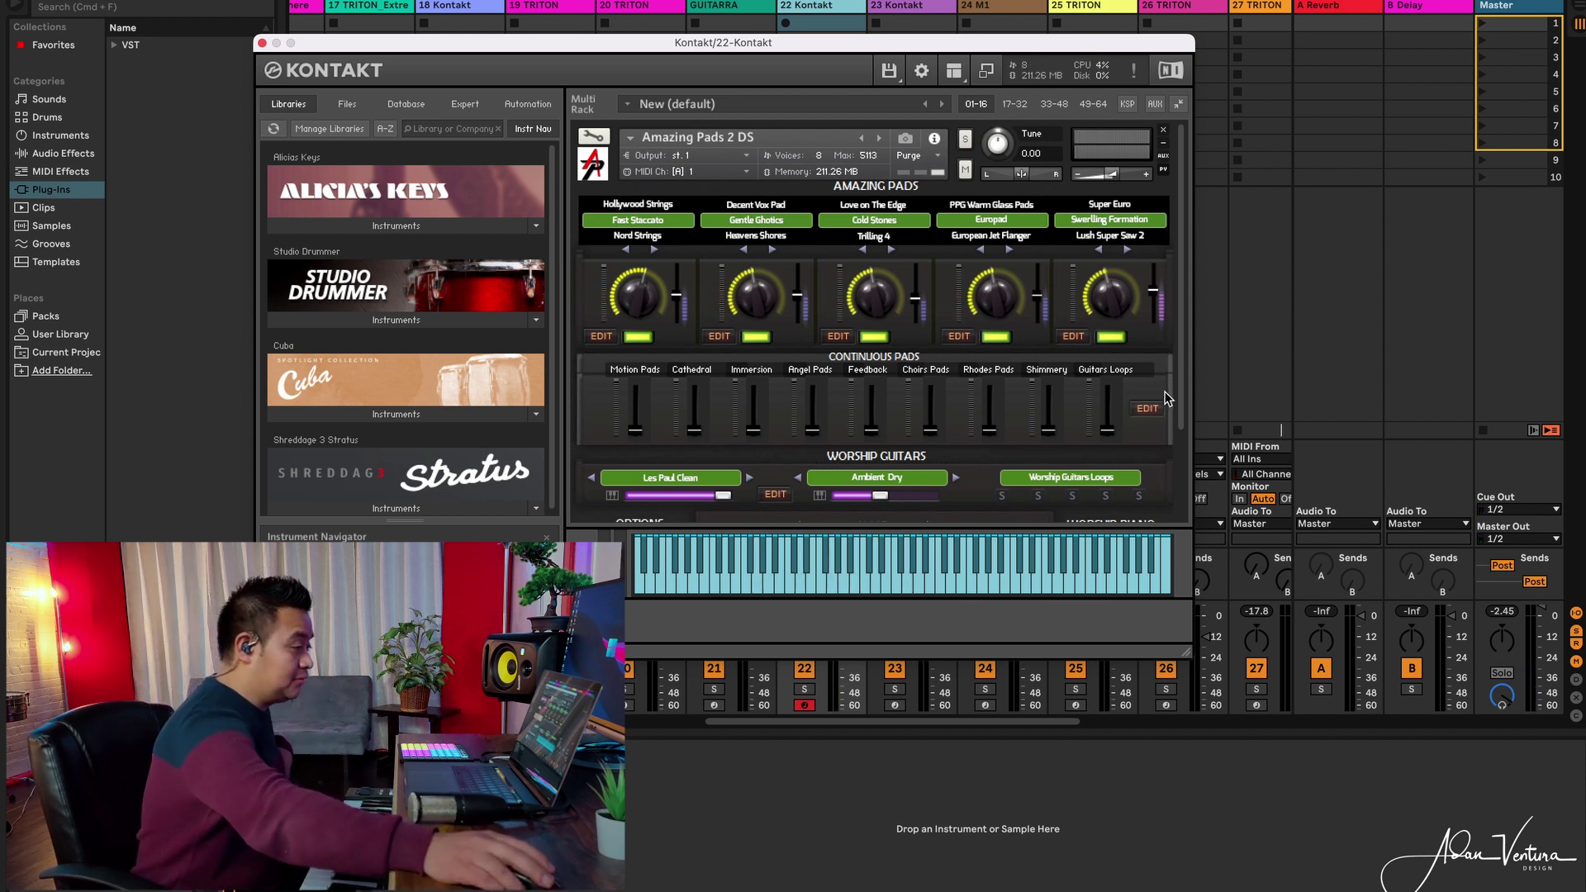
Set the key selector beneath the worship guitars section of Amazing Pads 2 DS to E and move it up one note to F.
scroll(1180, 404, down, 1)
scroll(1181, 405, down, 1)
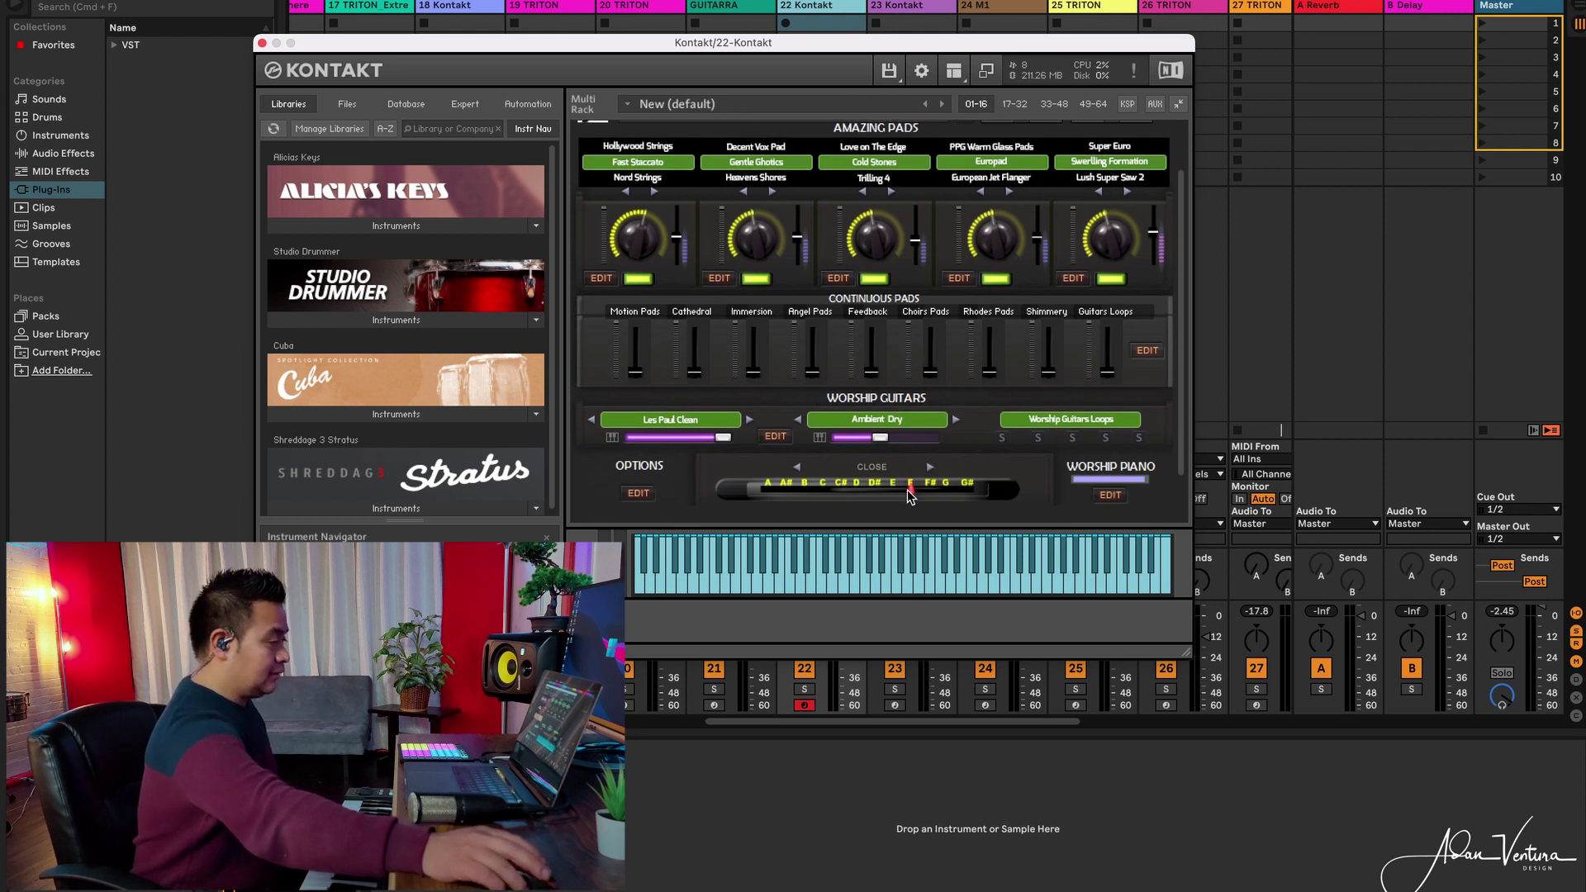
click(895, 486)
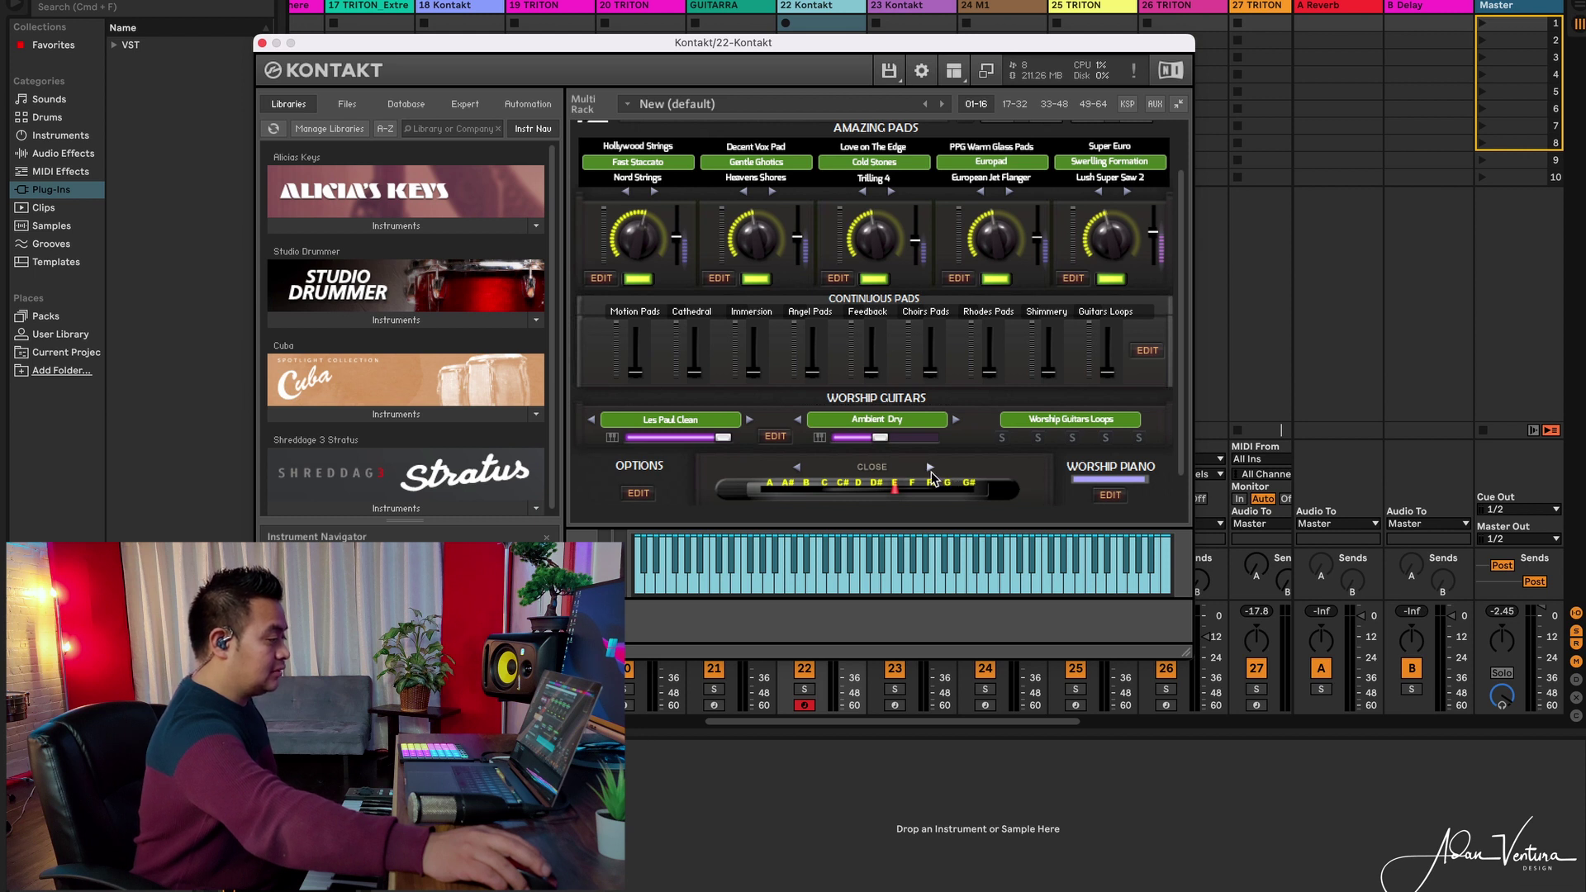
click(930, 470)
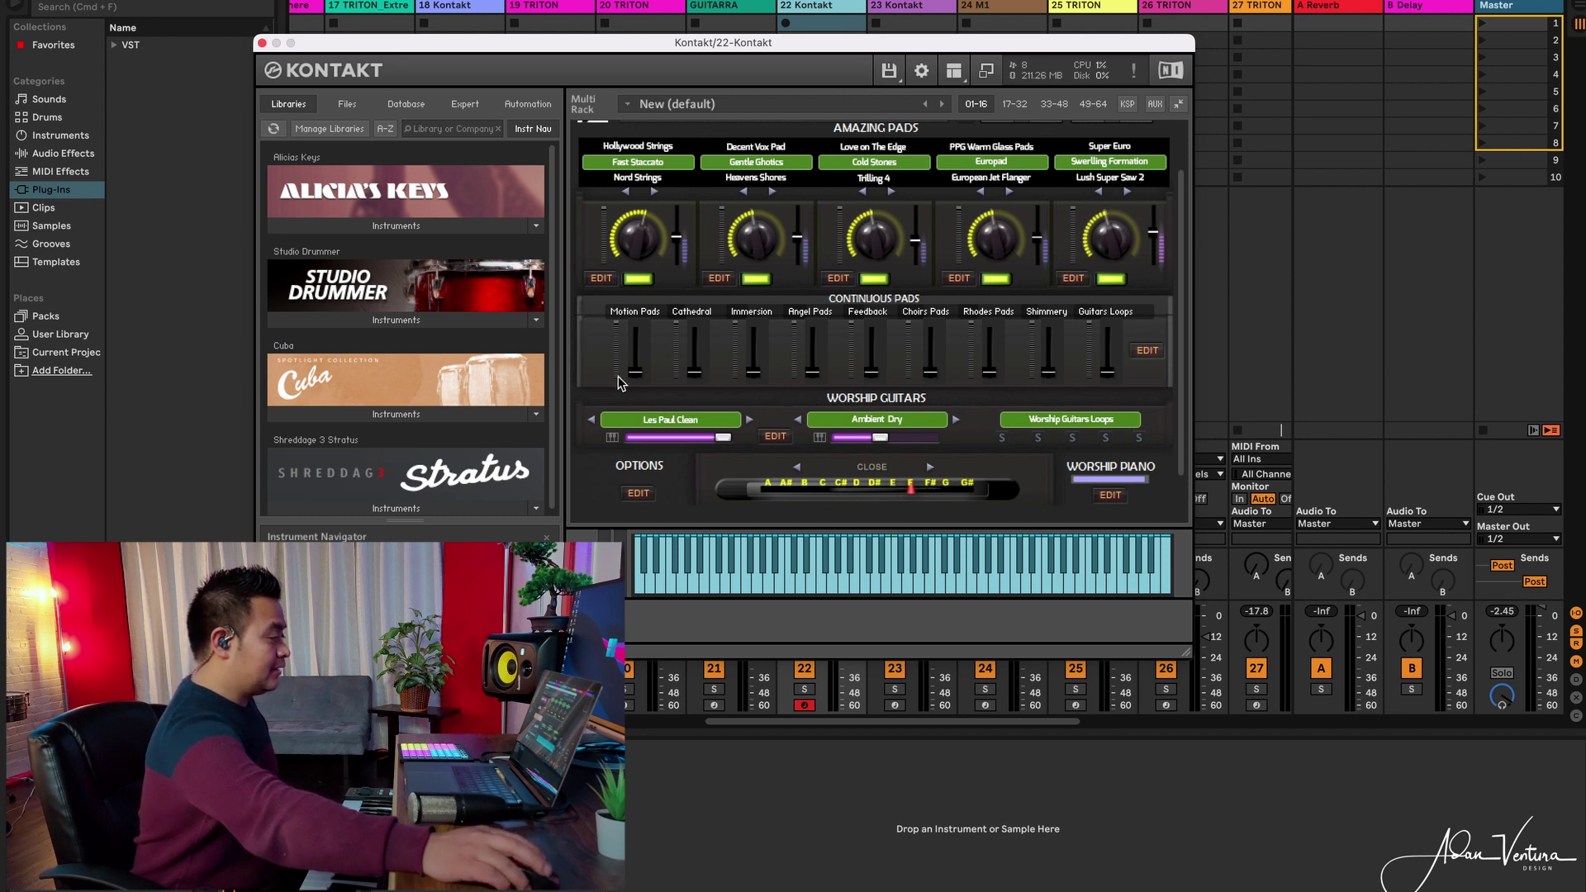
Raise the continuous pad levels from Motion Pads through Shimmery to about halfway, leaving out Guitars Loops, and close the instrument window.
drag(621, 382, 651, 330)
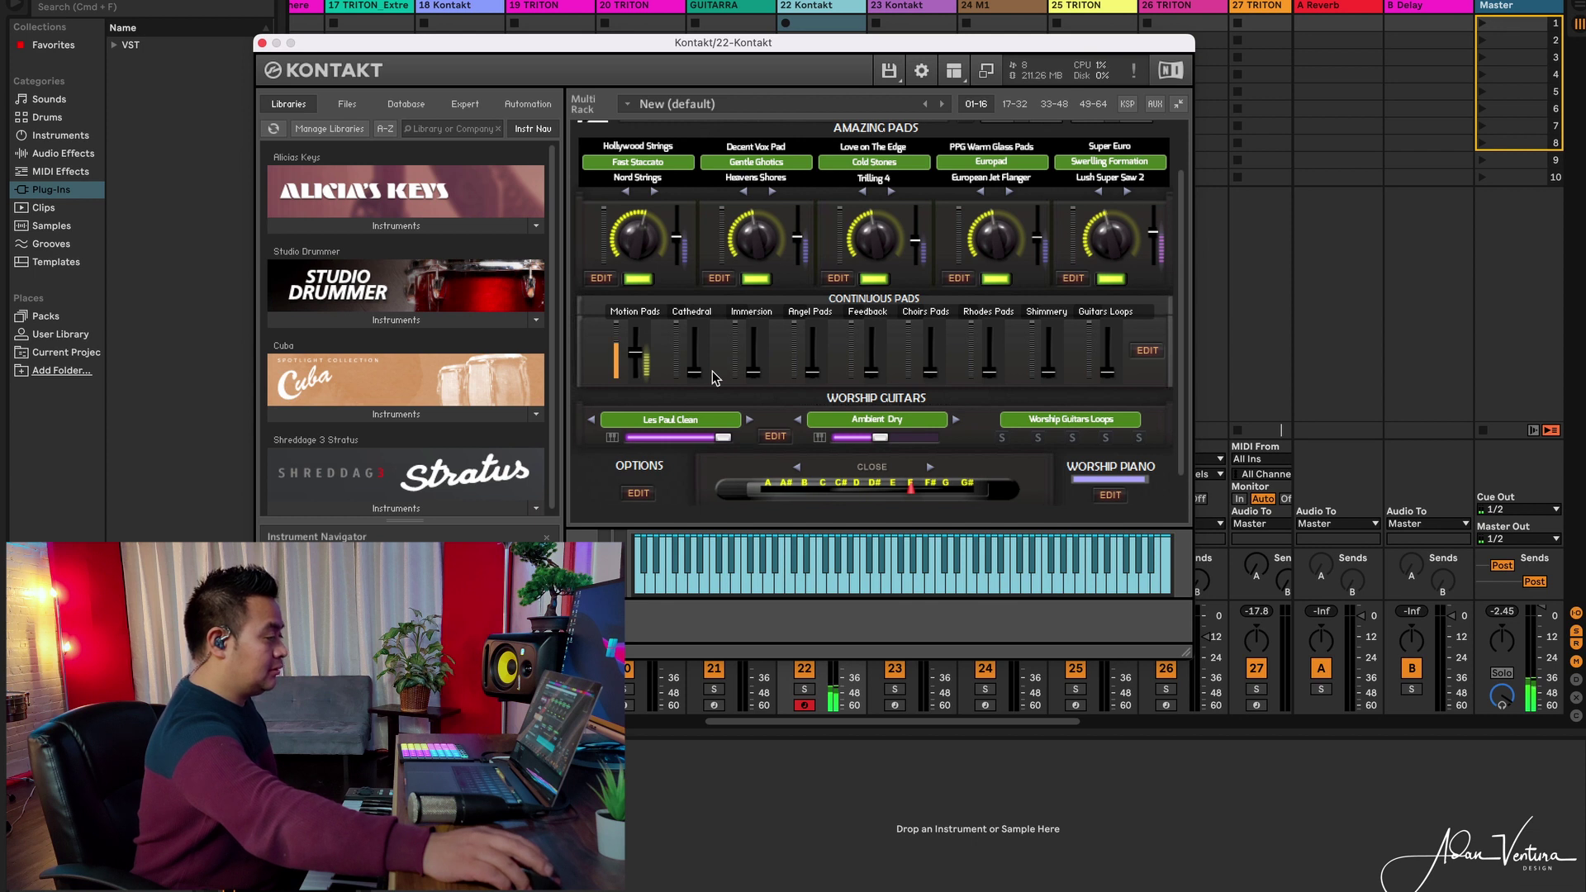
drag(700, 378, 764, 318)
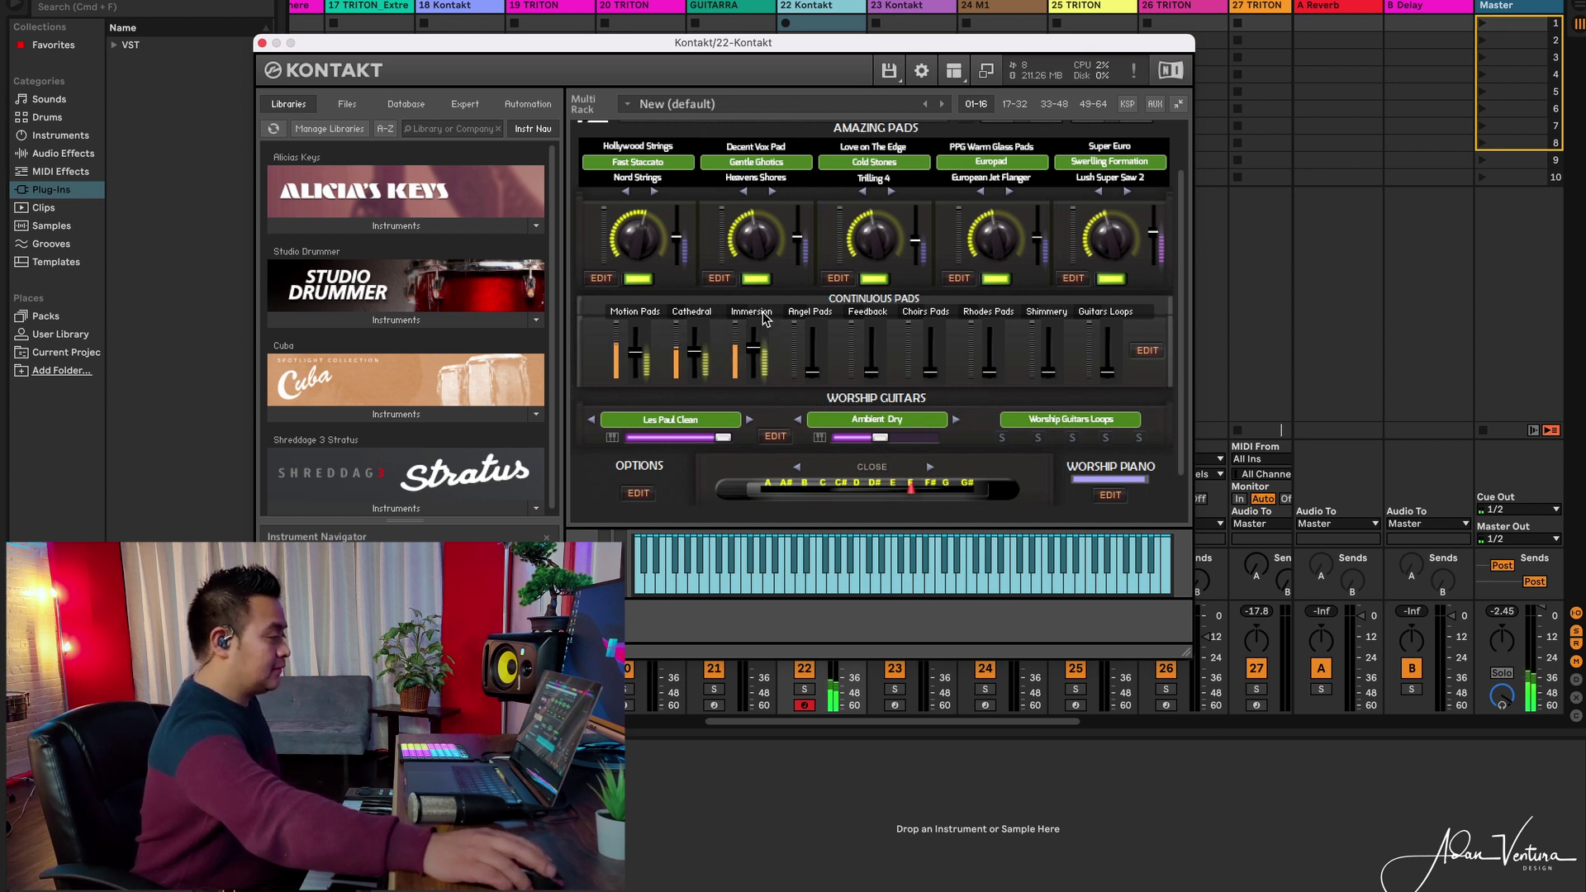
drag(812, 373, 1050, 351)
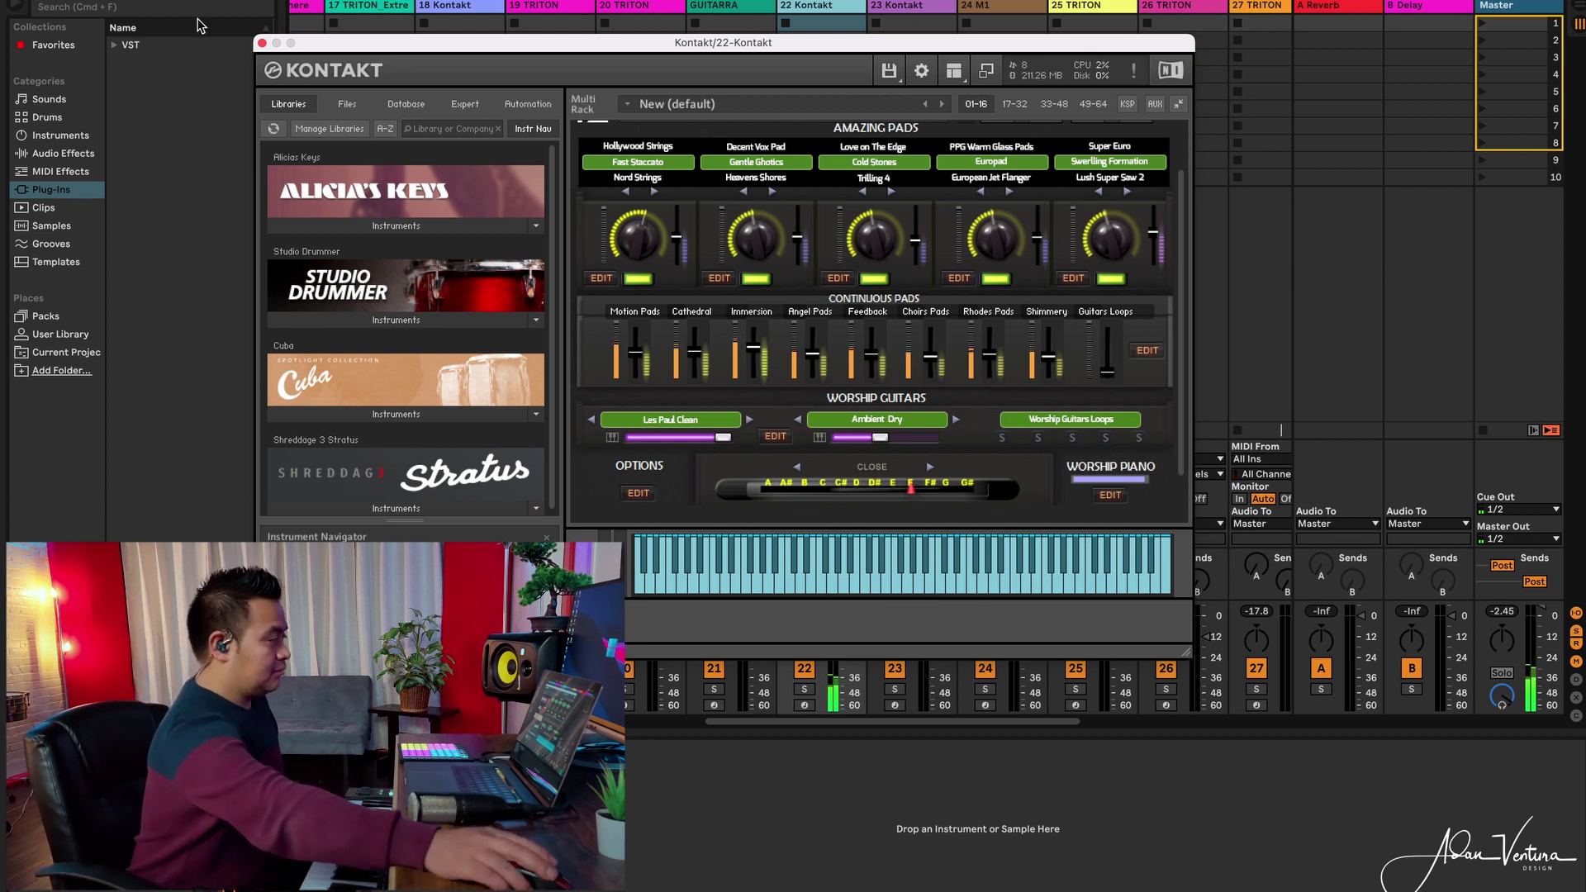
click(263, 44)
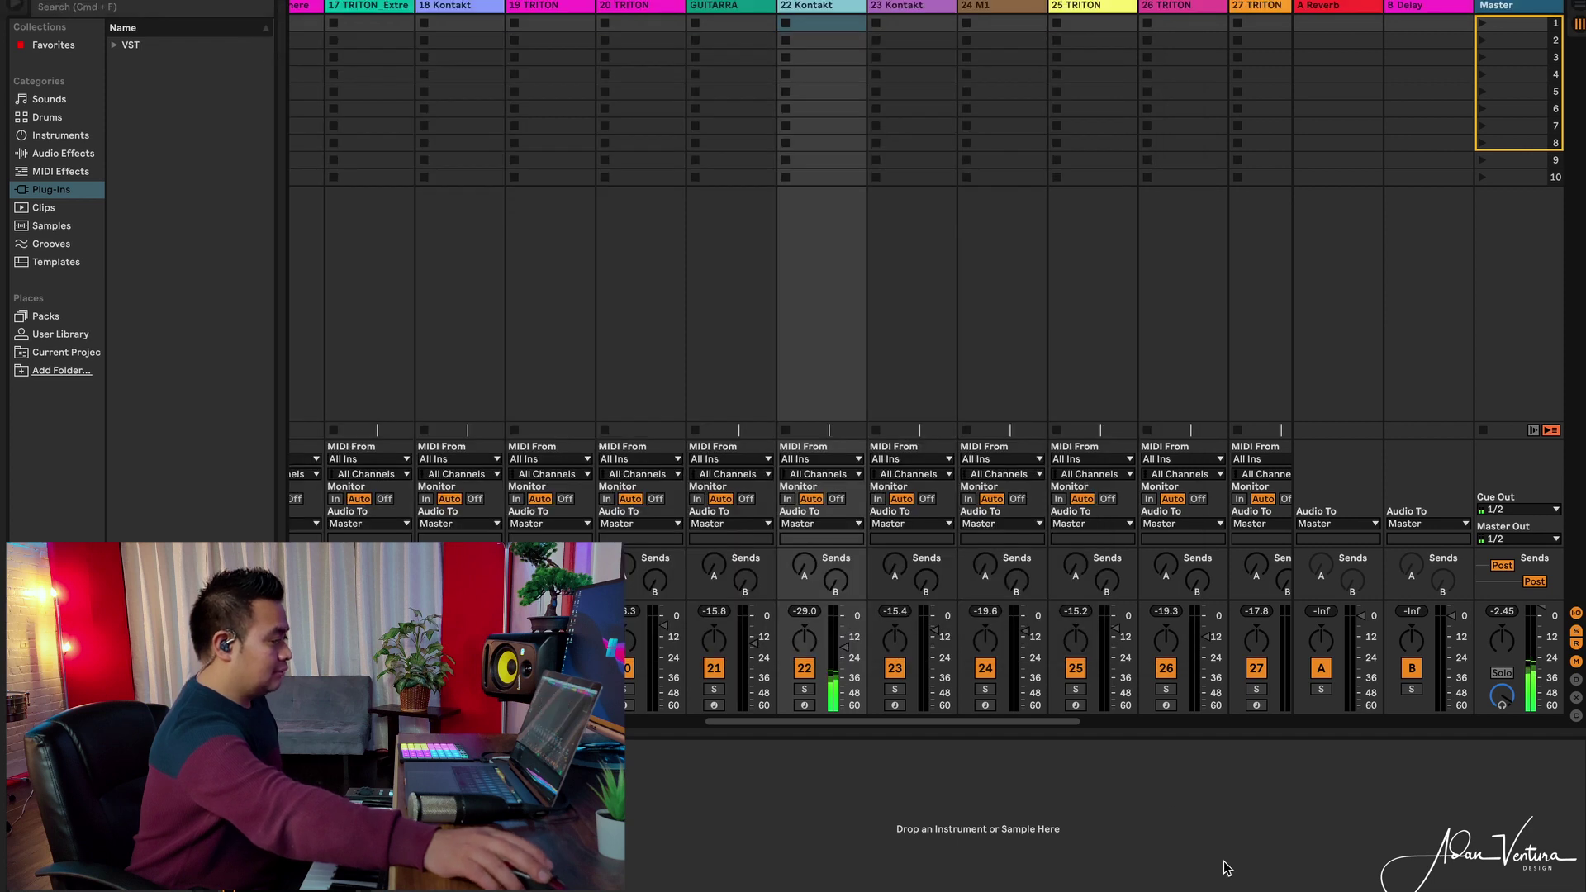